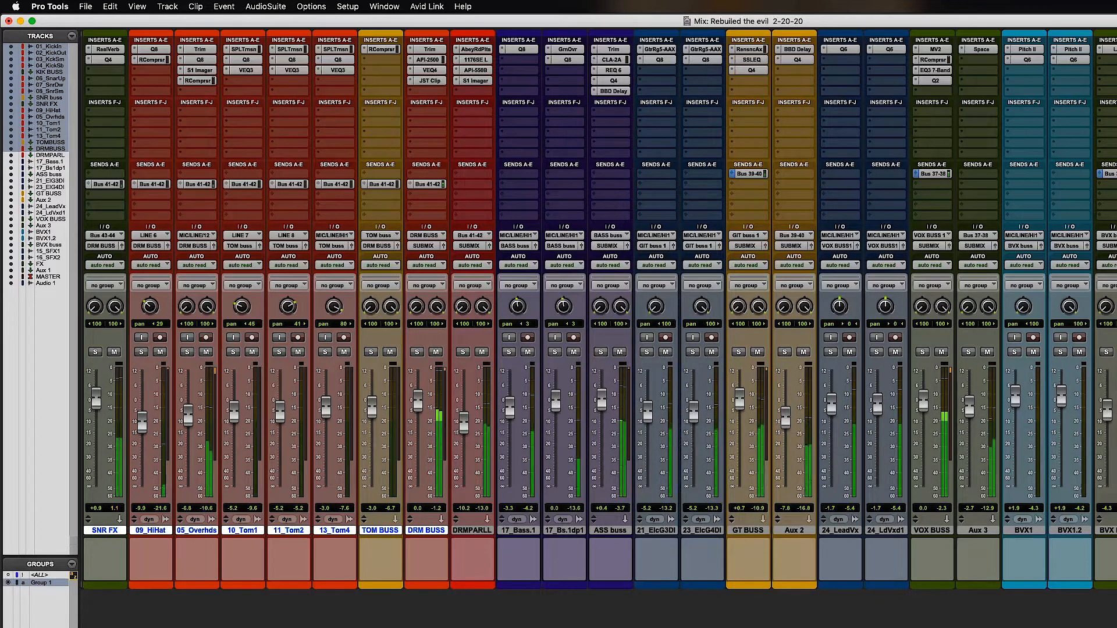
- Look across all the mixer channels and inspect the Fairchild 660 plug-in on the 02_KickOut track
scroll(598, 309, left, 10)
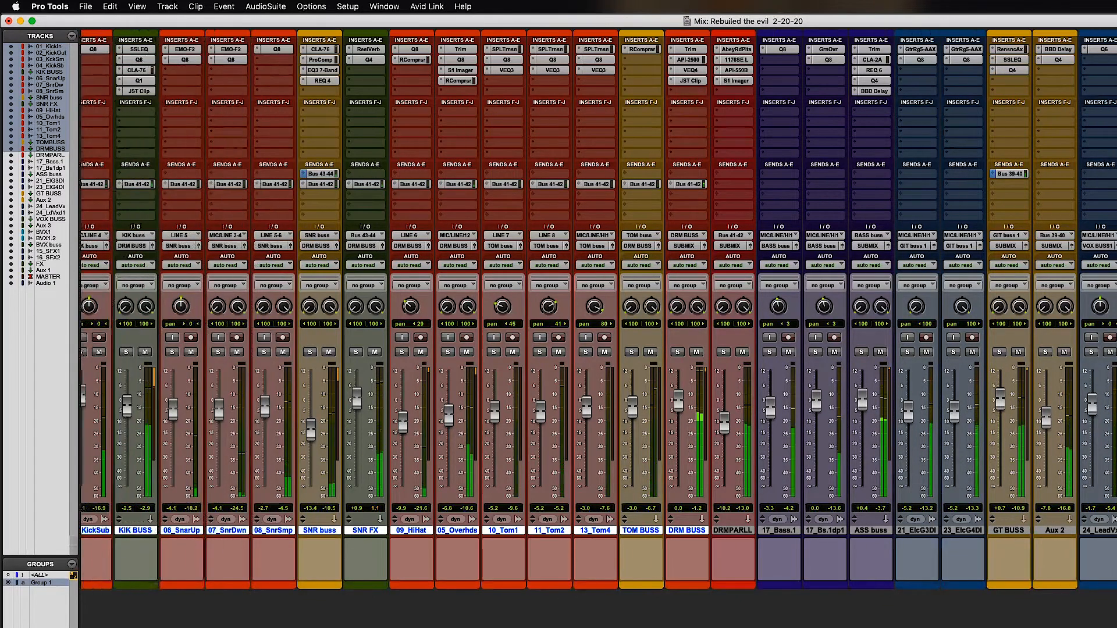
scroll(597, 309, left, 2)
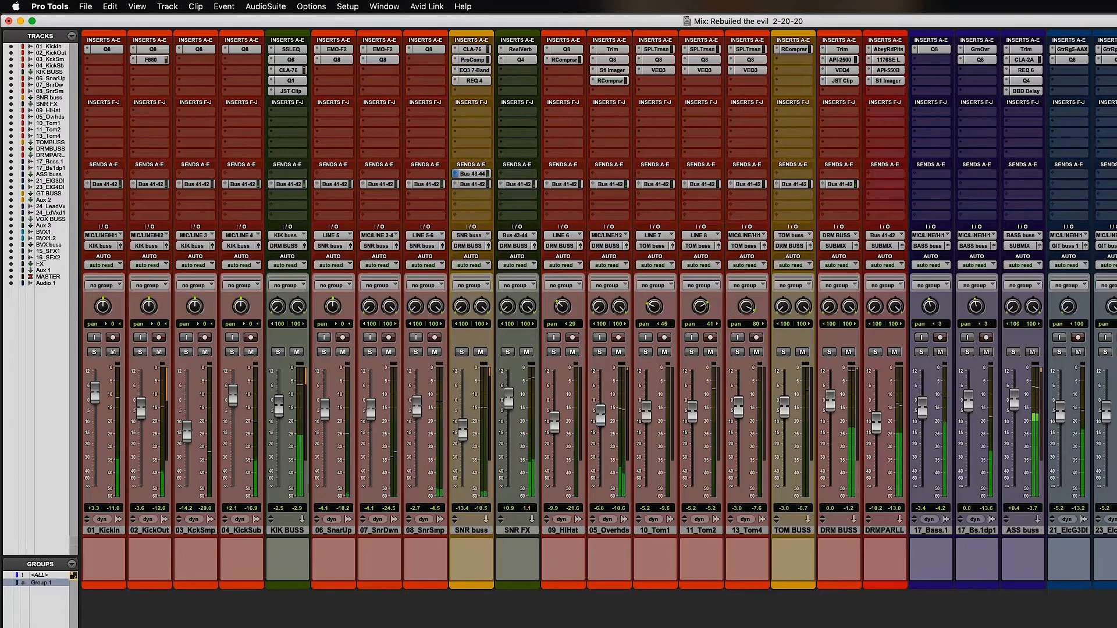
scroll(598, 309, right, 10)
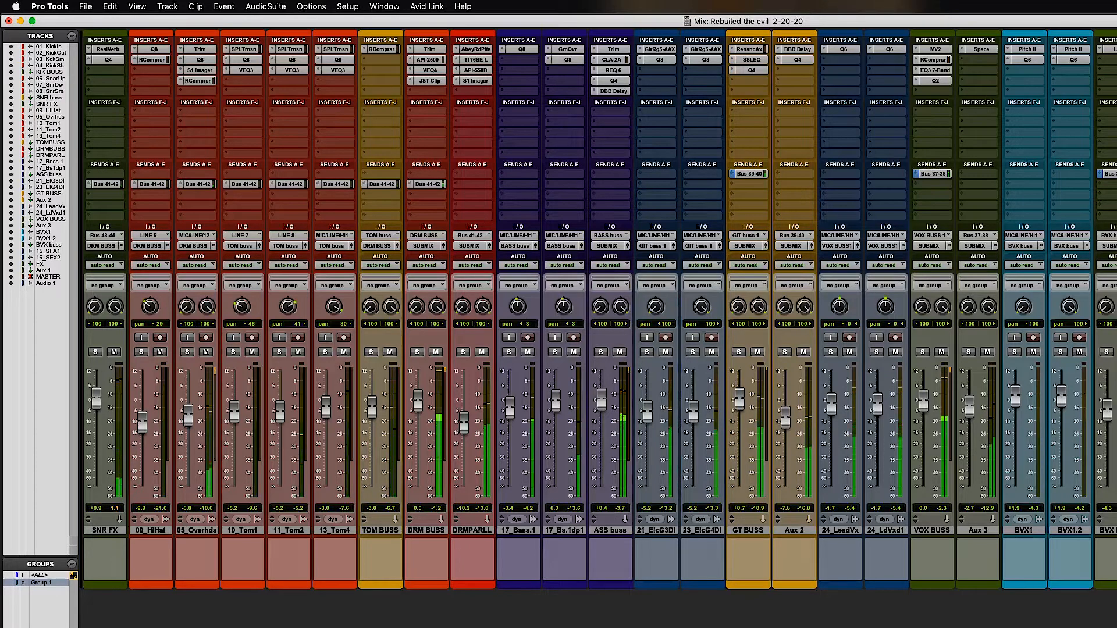
scroll(597, 309, left, 10)
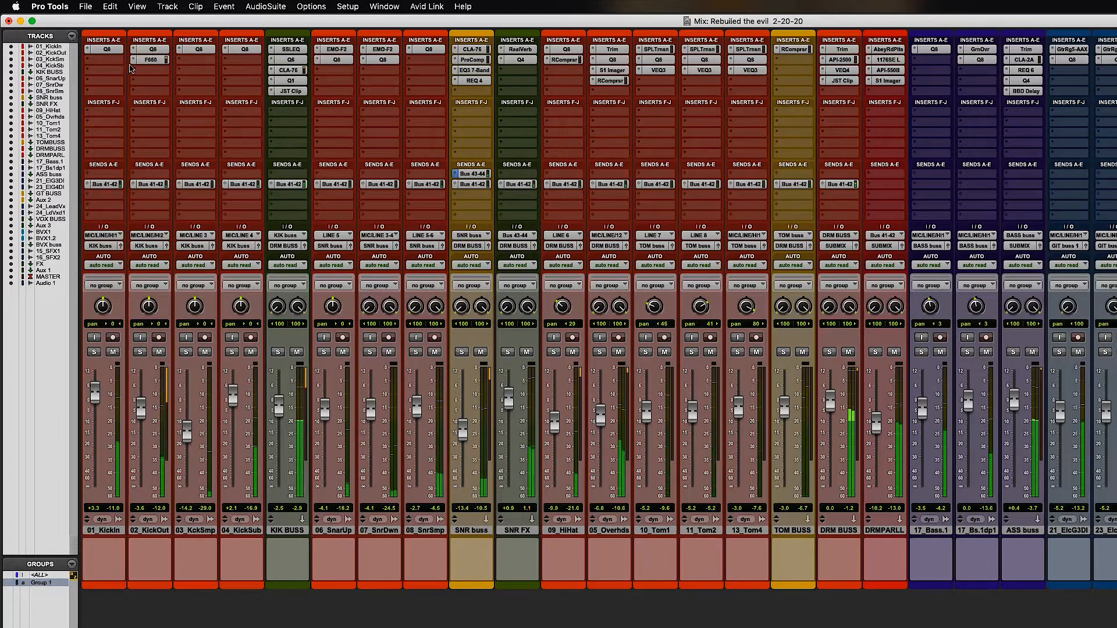
click(145, 61)
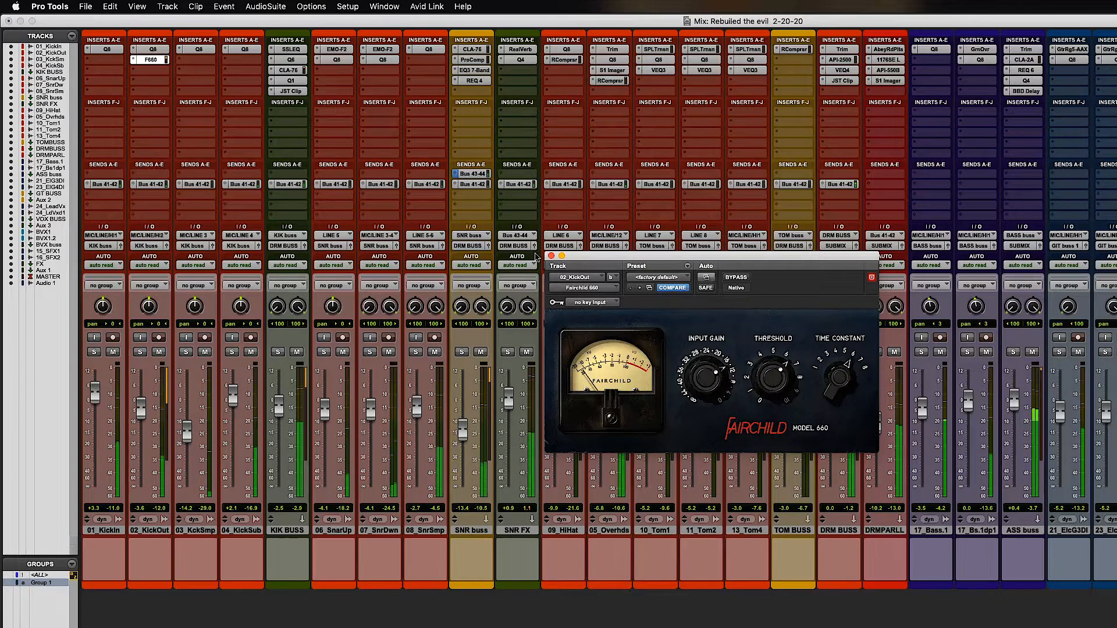
click(551, 256)
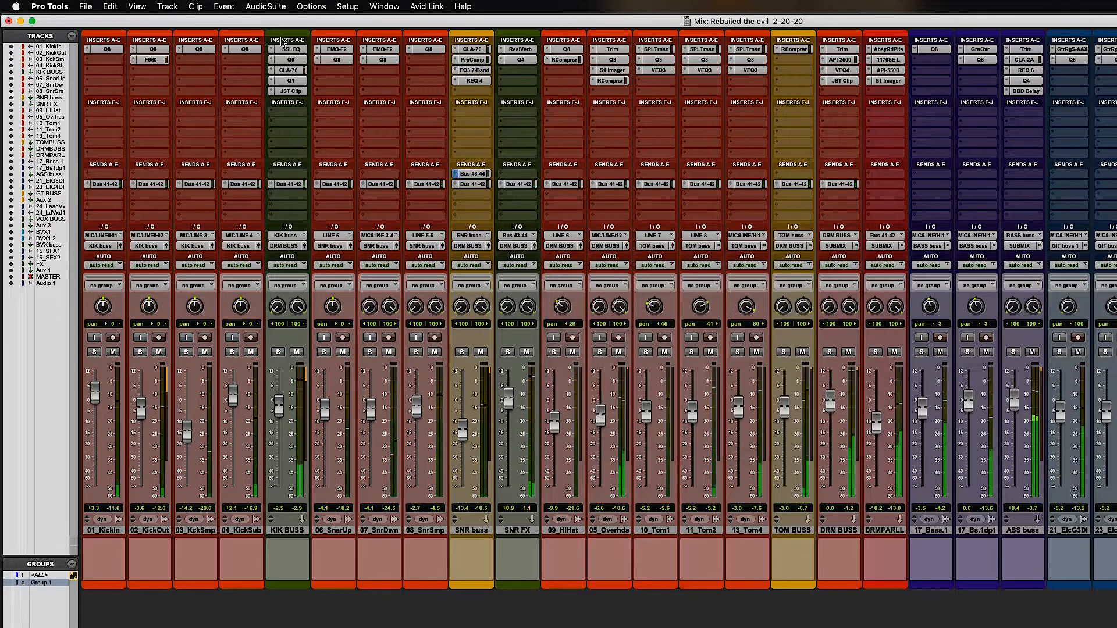
- Inspect the SSLEQ on the KIK BUSS and the CLA-76 compressor on the SNR buss
click(291, 49)
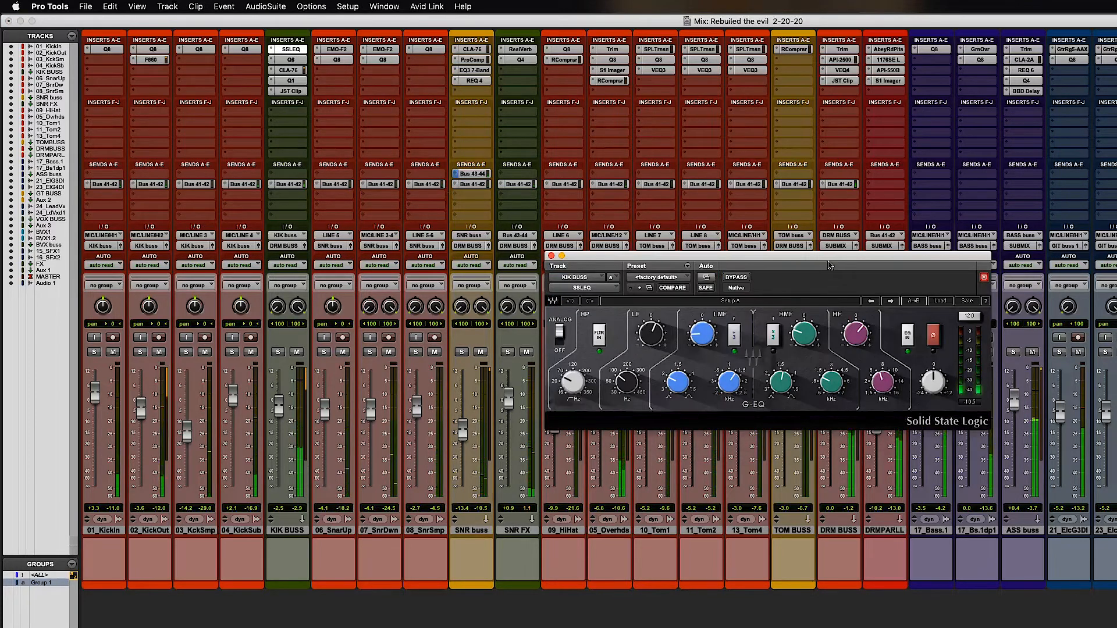
drag(829, 265, 823, 361)
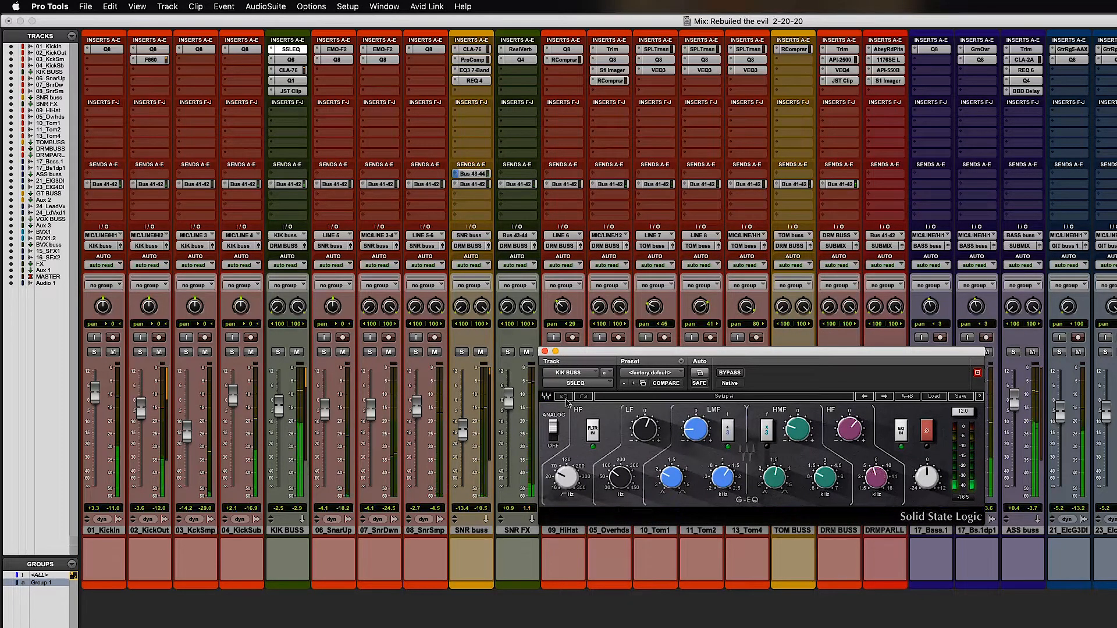
click(544, 352)
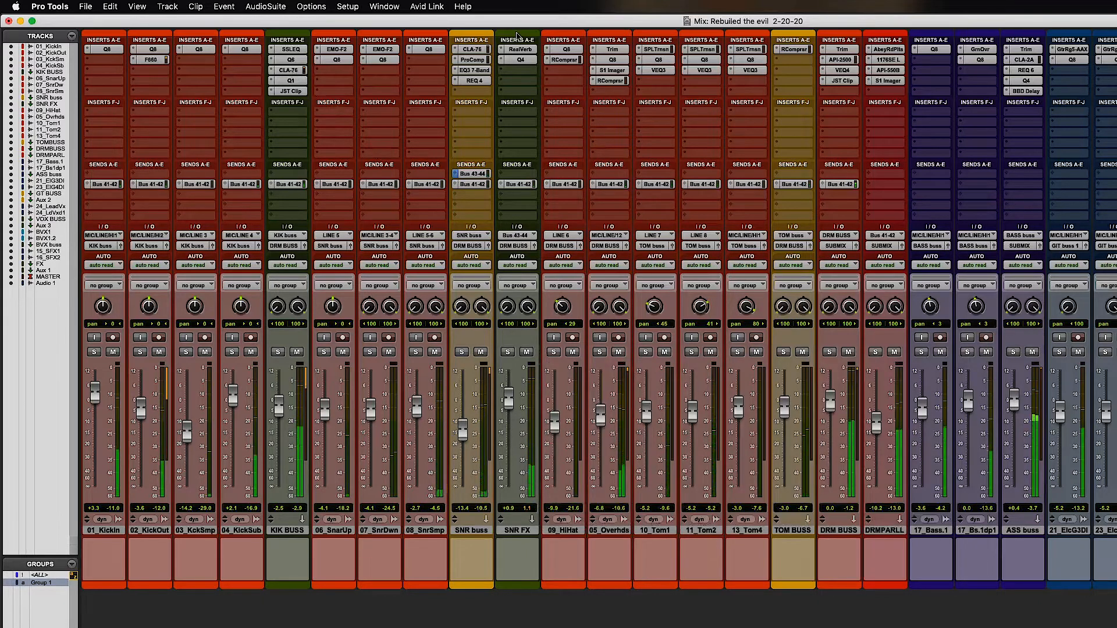
click(472, 49)
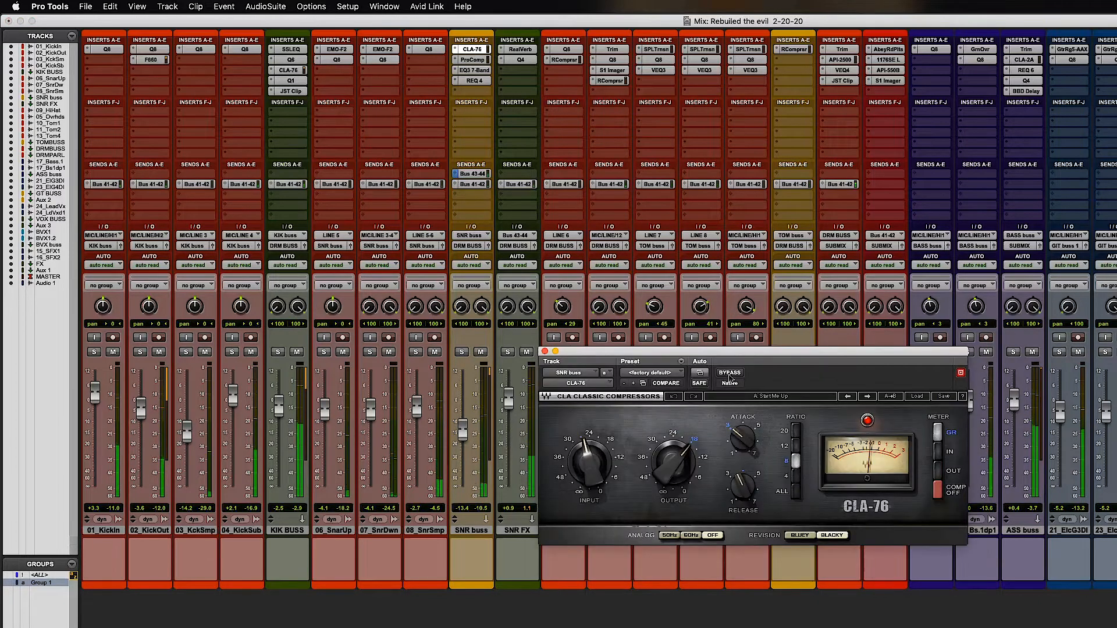
click(544, 352)
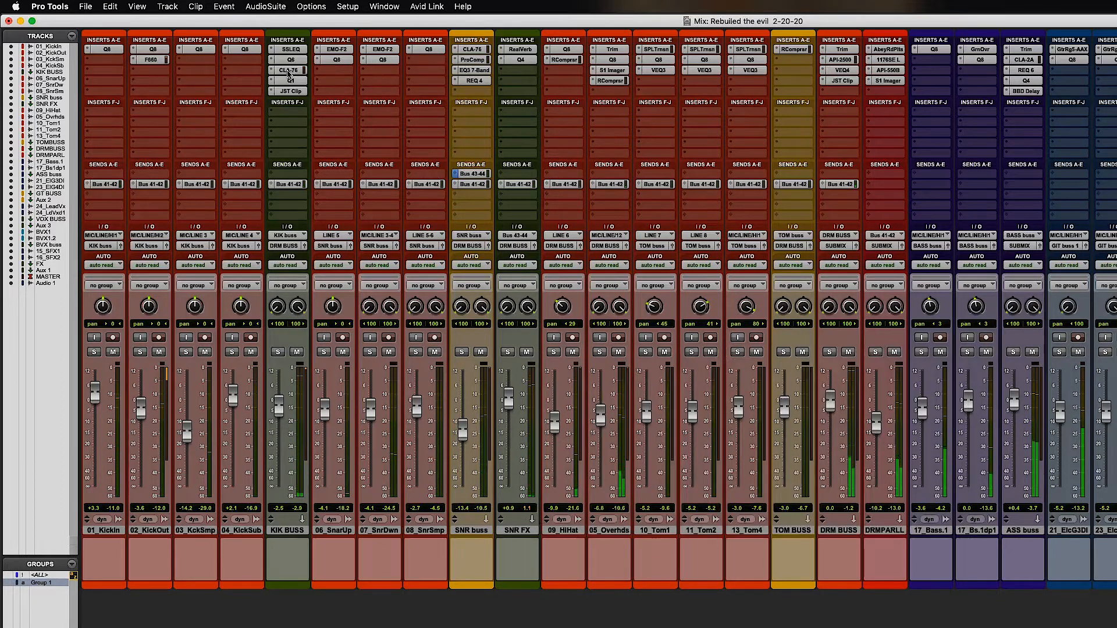
- Inspect the CLA-76 compressor and the JST Clip plug-in on the KIK BUSS
click(289, 71)
drag(871, 363, 880, 428)
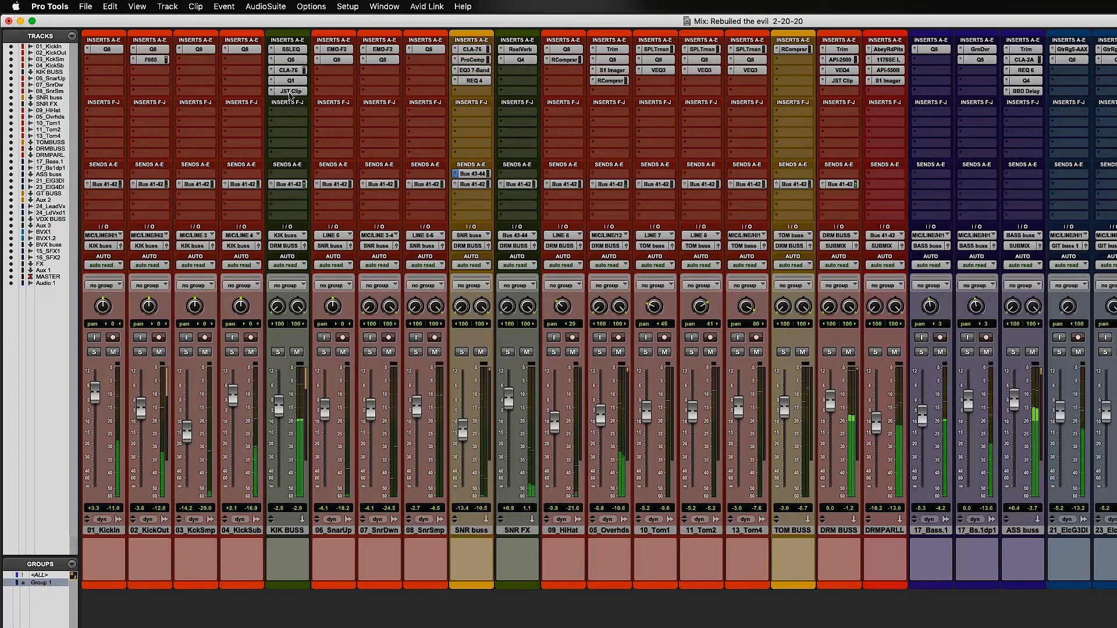
click(291, 91)
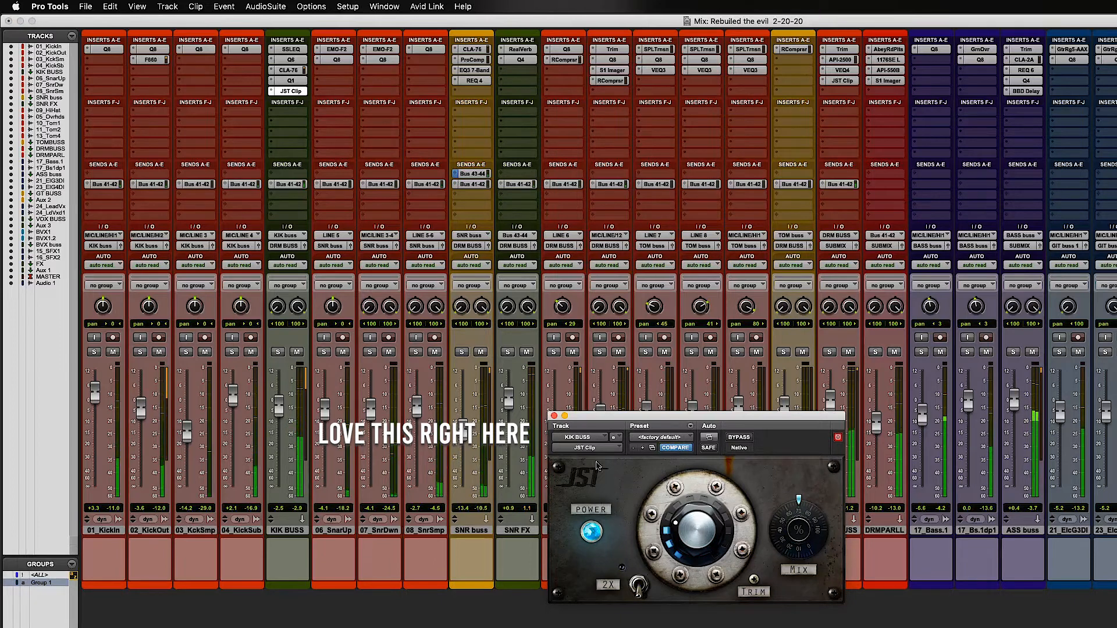
click(554, 416)
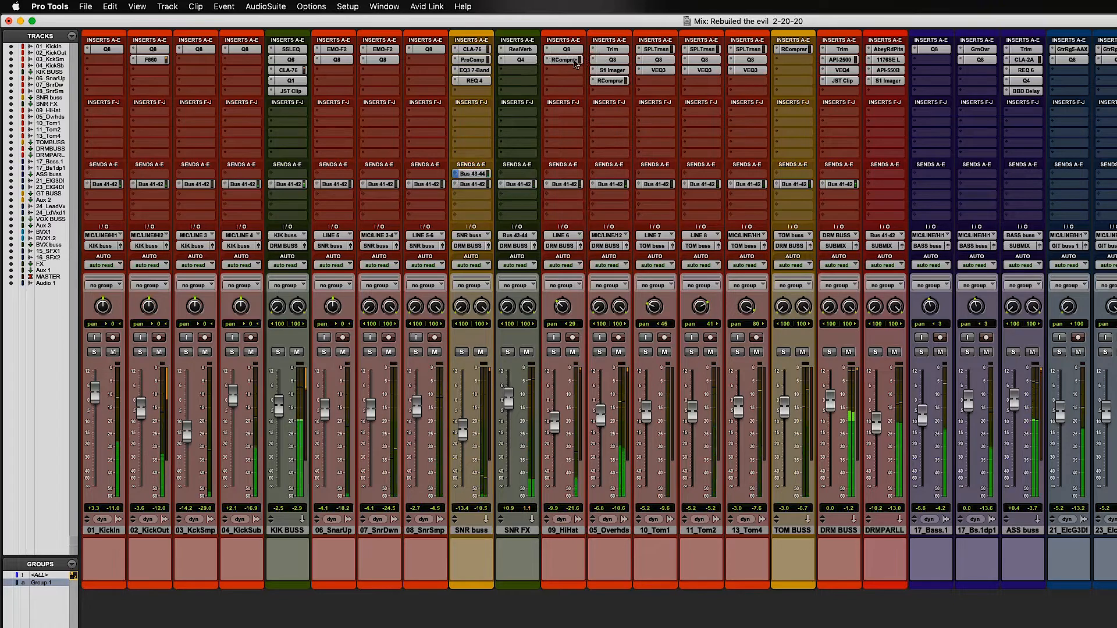
- Inspect the RCompressor settings on the 09_HiHat track
click(563, 61)
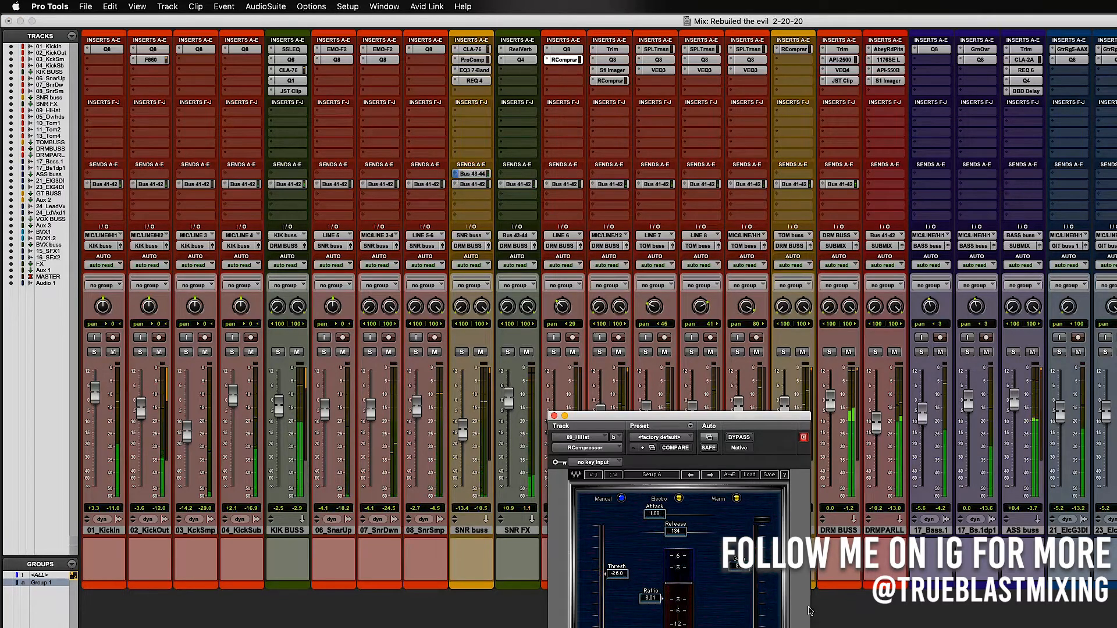
drag(668, 418, 809, 434)
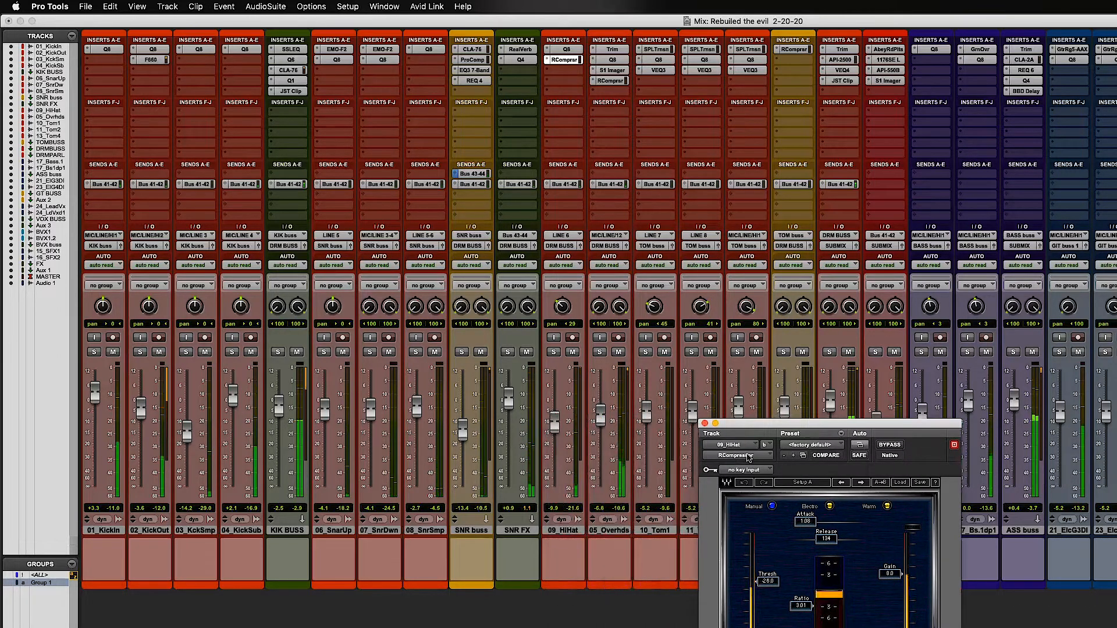
click(704, 423)
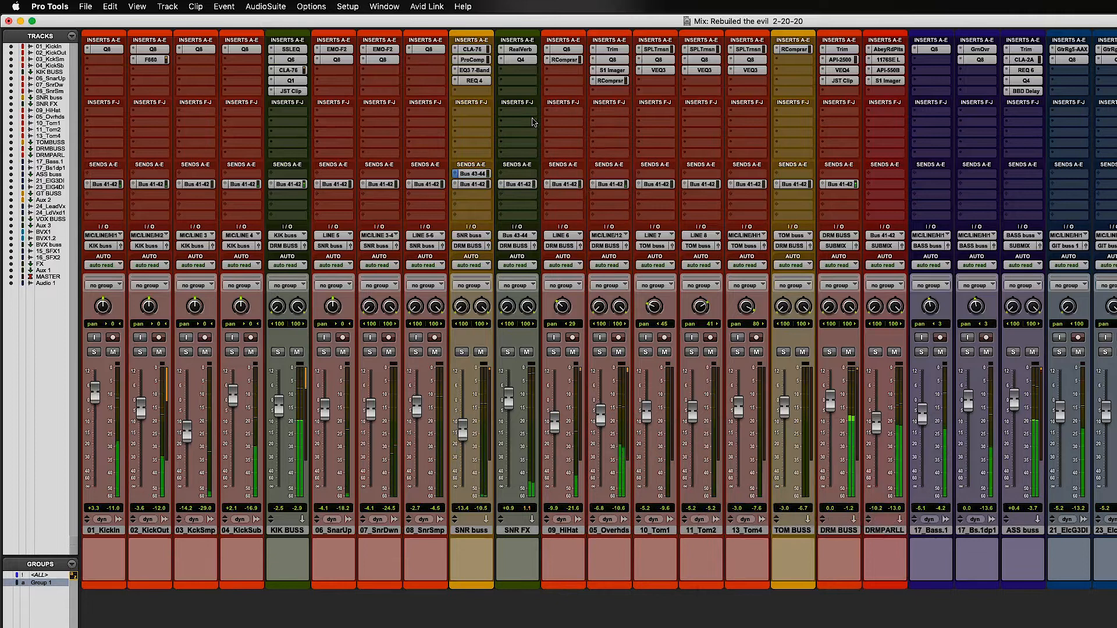
- Inspect the SPL Transient Designer on 10_Tom1 and the VEQ3 equalizer on 13_Tom4
scroll(536, 127, right, 4)
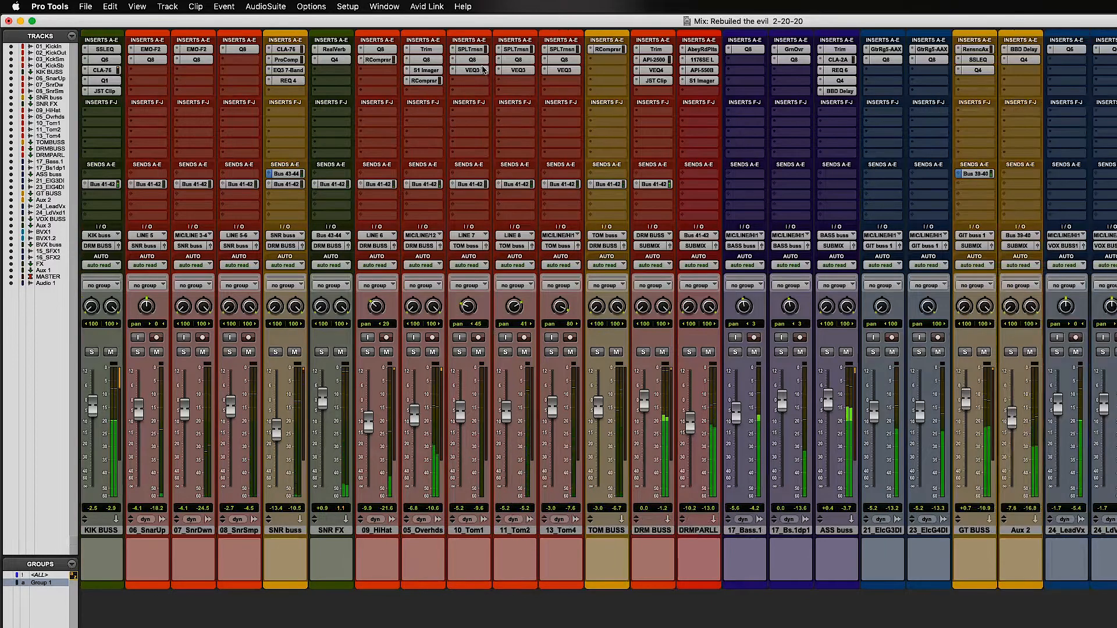
click(474, 50)
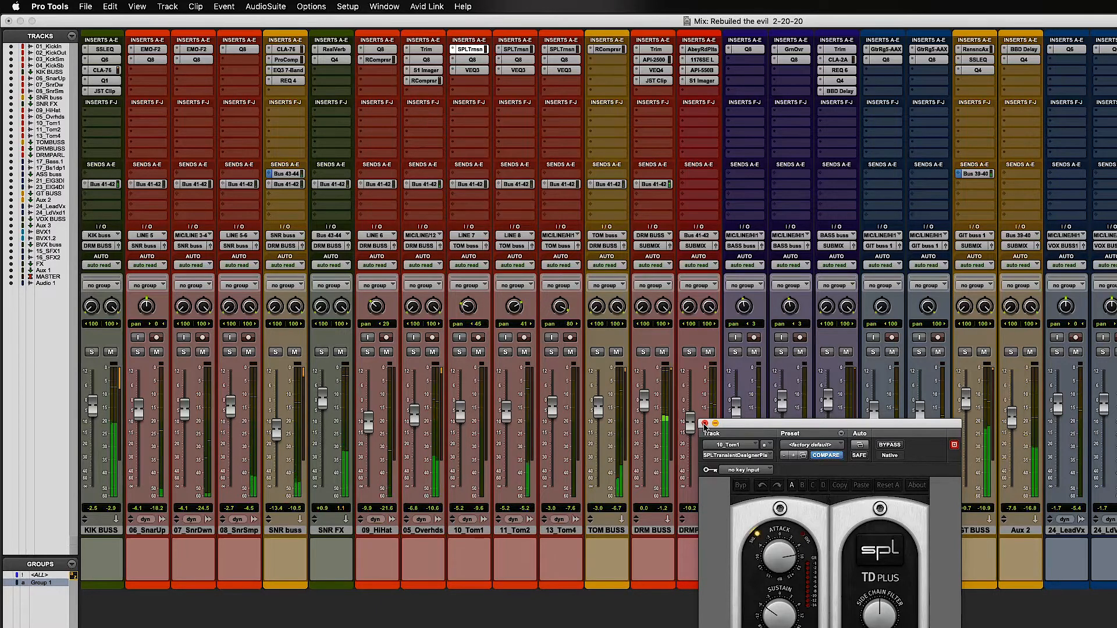
click(704, 424)
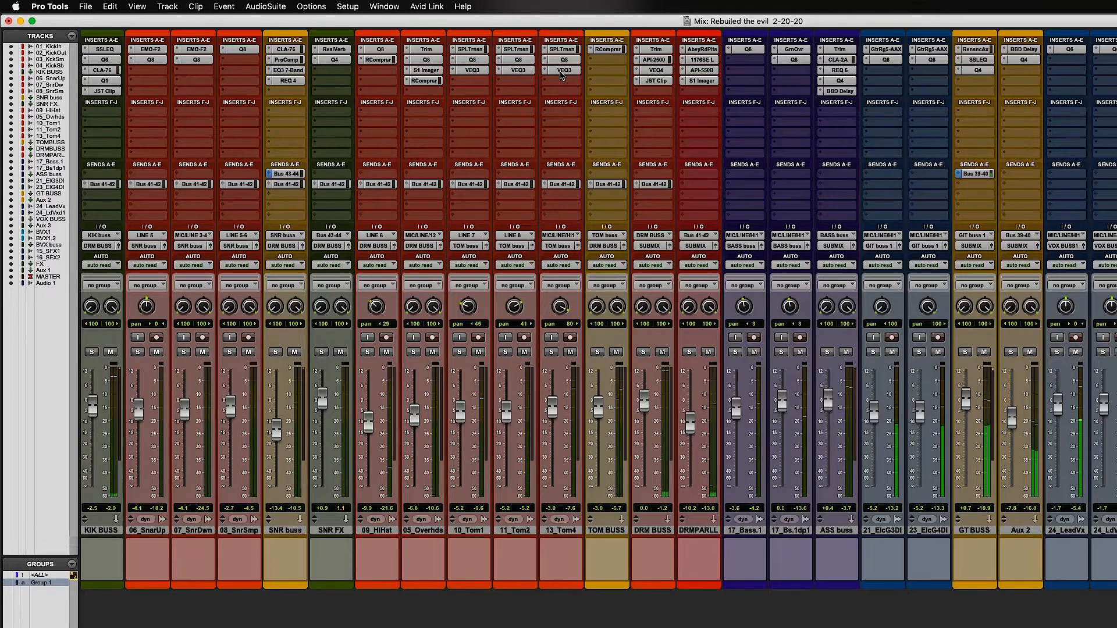
click(562, 71)
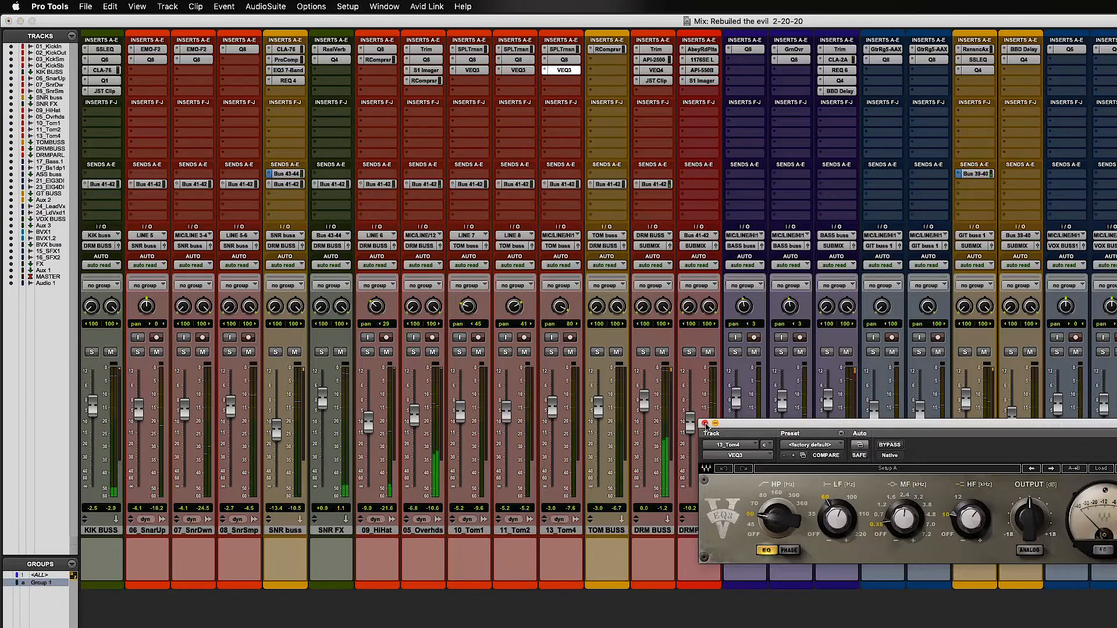
click(705, 423)
- View the 1176SE L compressor insert on the DRMPARLL parallel drum track
scroll(706, 376, right, 3)
scroll(706, 375, right, 3)
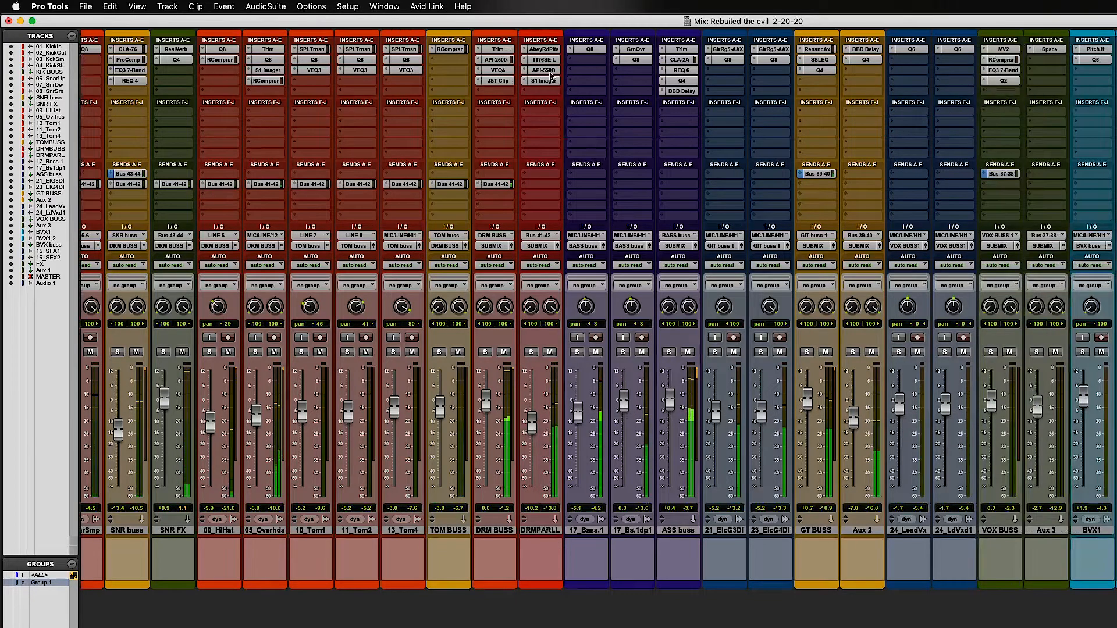
click(542, 61)
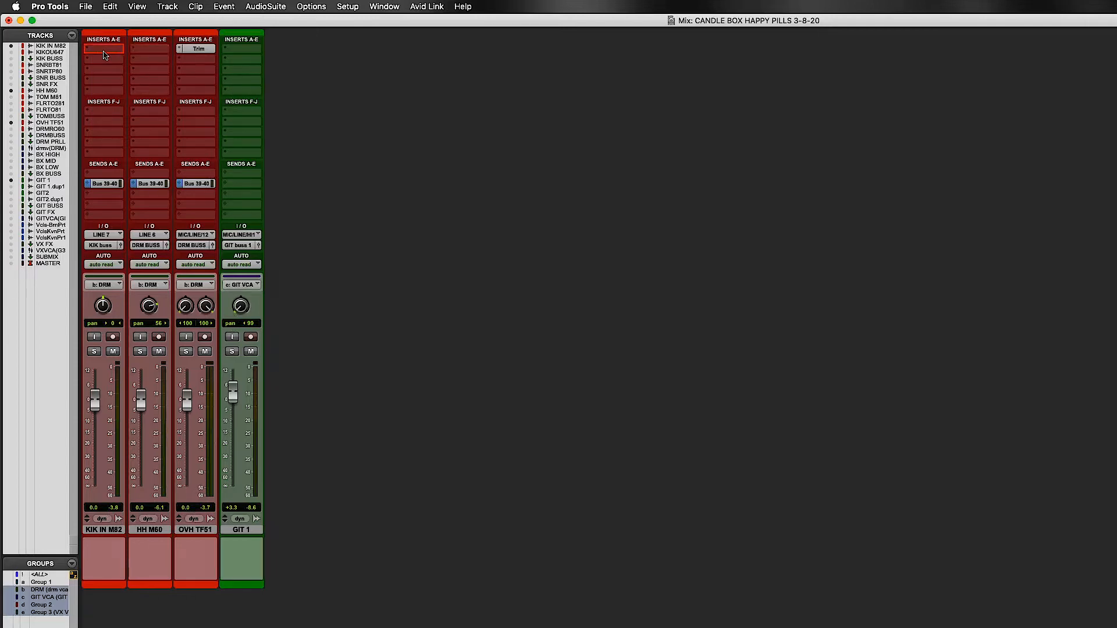
- Try to move the Trim plug-in from the OVH TF51 track to the first insert of KIK IN M82
drag(105, 51, 104, 52)
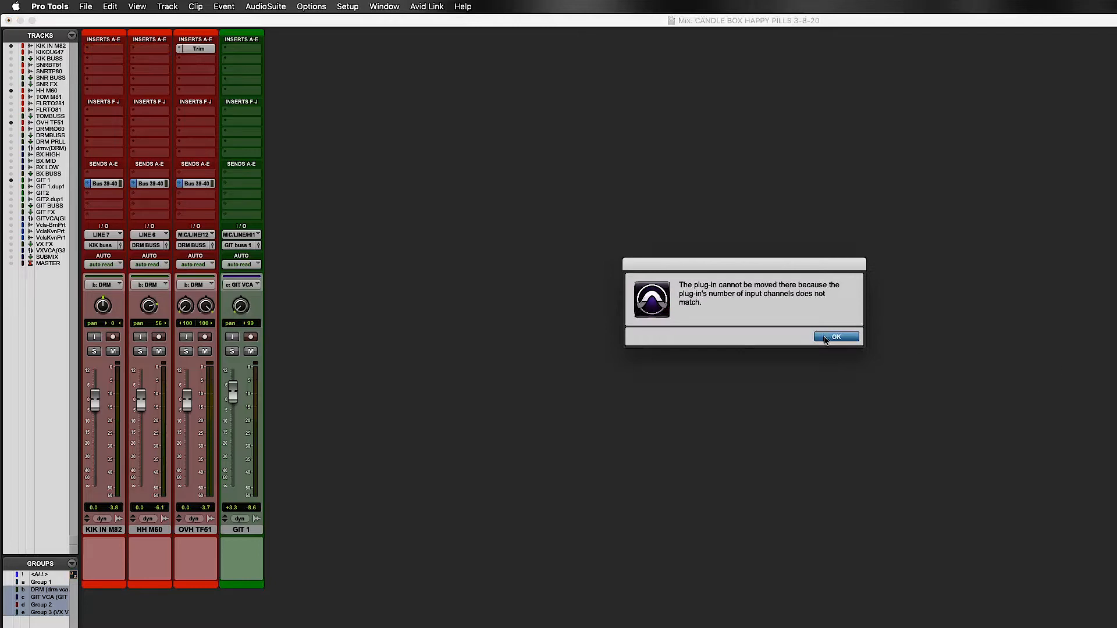
click(827, 339)
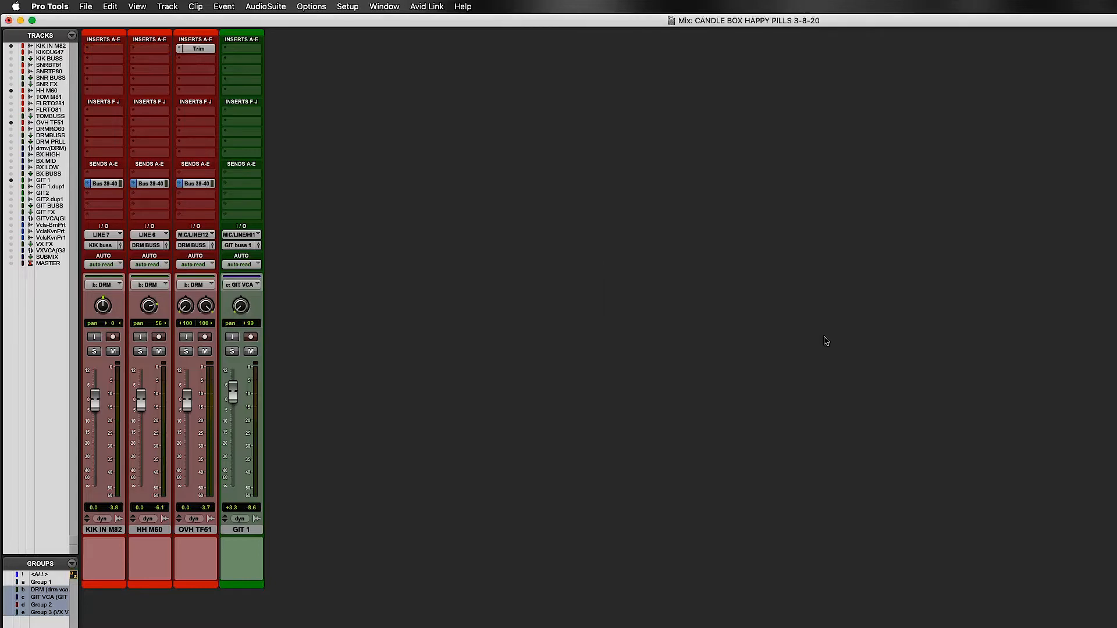
- Open the Trim plug-in on the OVH TF51 track and lower its gain to about -9.3 dB during playback
click(196, 52)
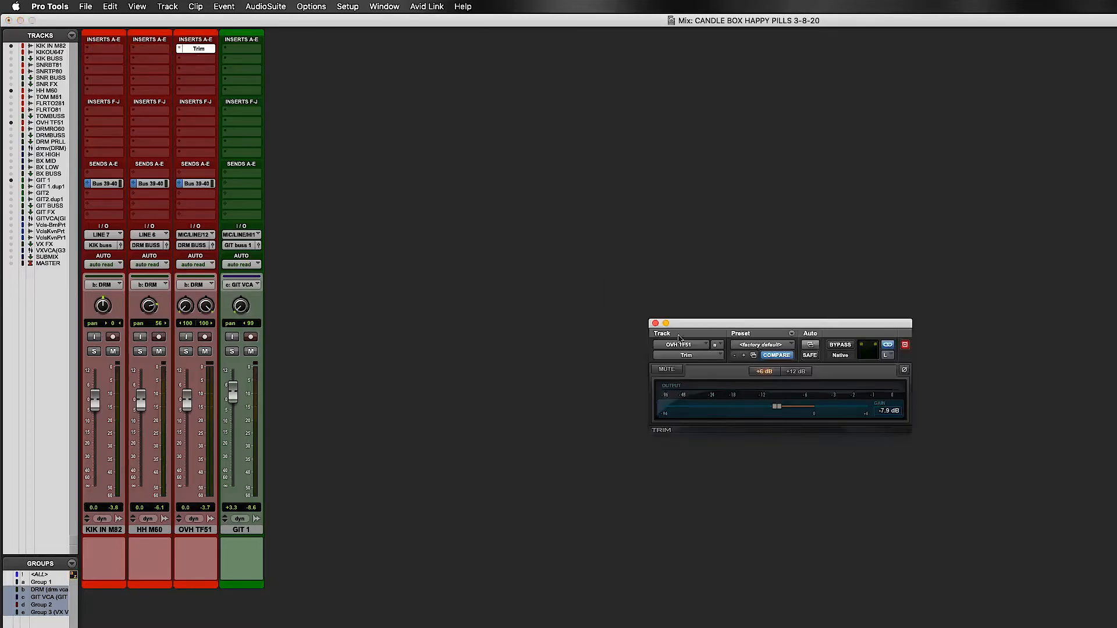
drag(797, 322, 615, 277)
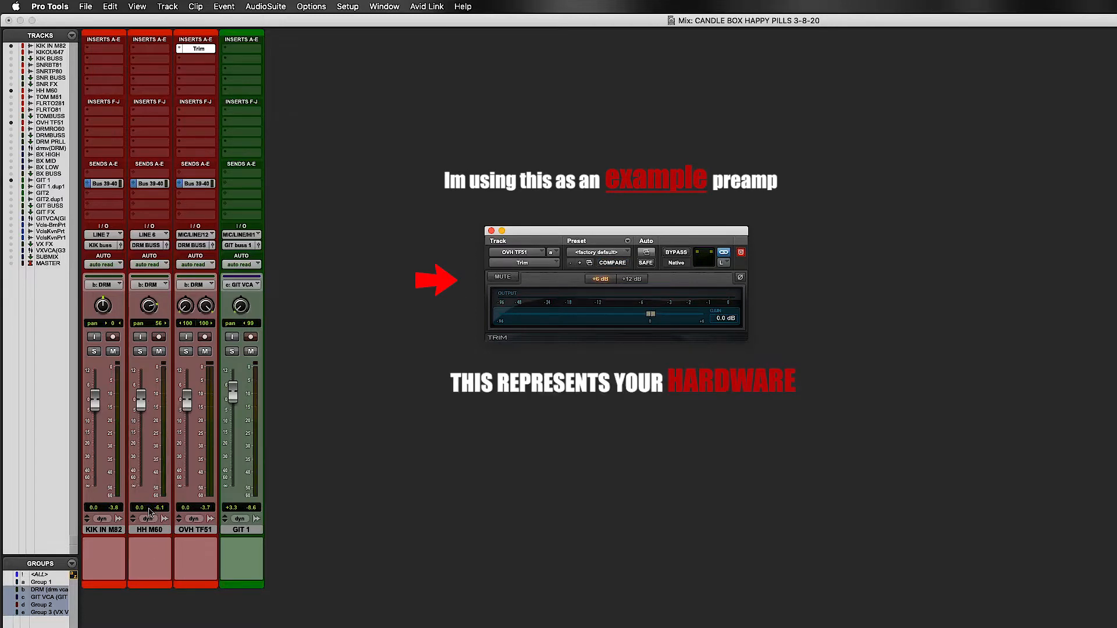
key(space)
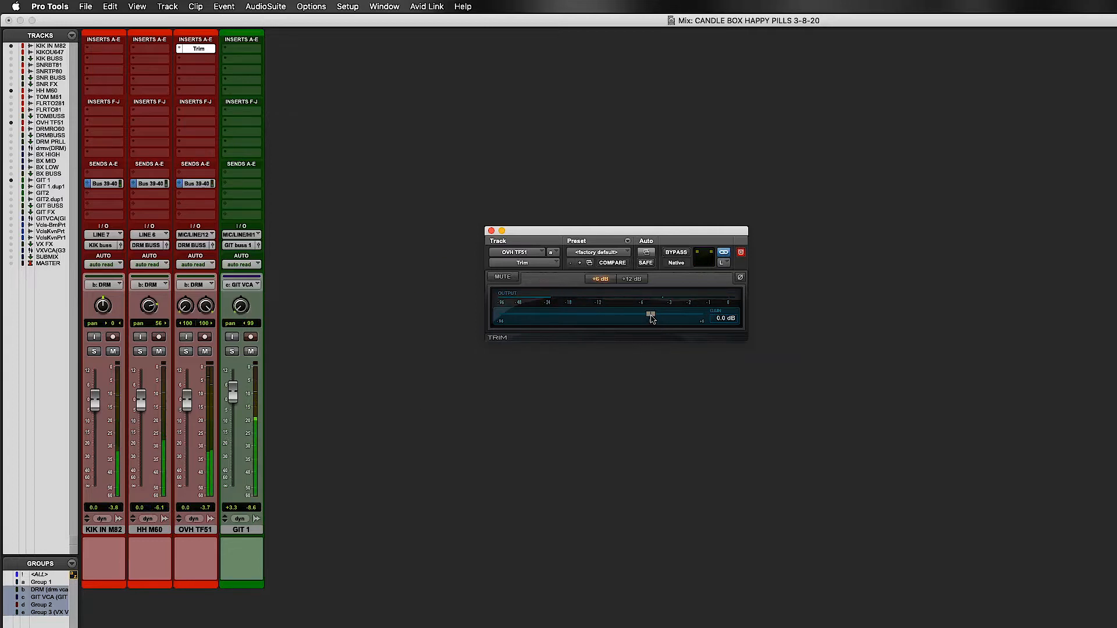
drag(652, 317, 627, 318)
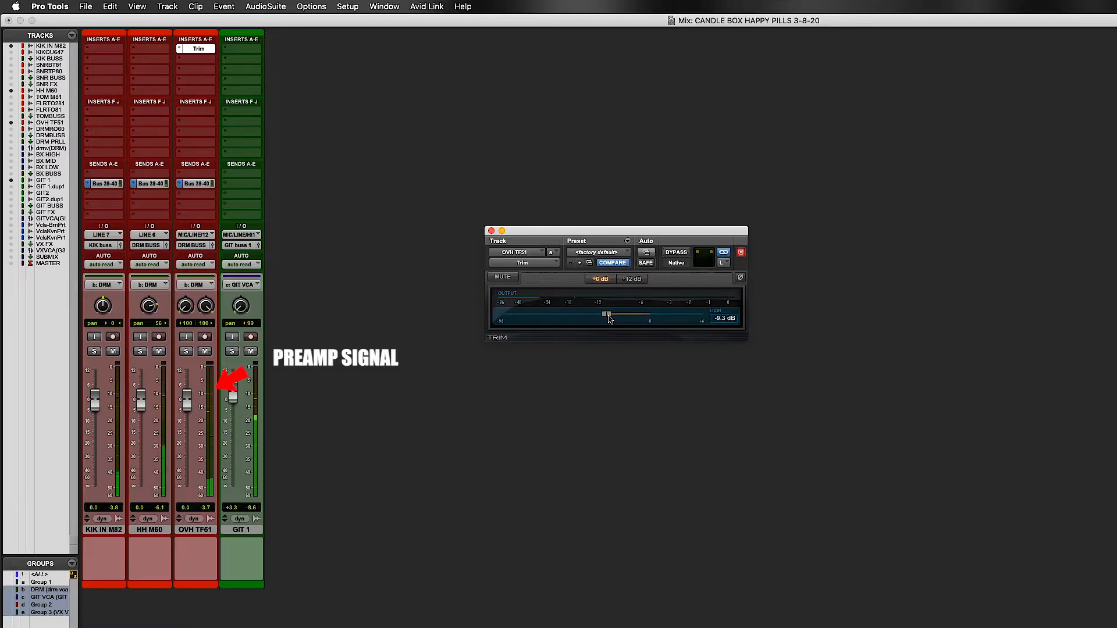
drag(608, 319, 605, 319)
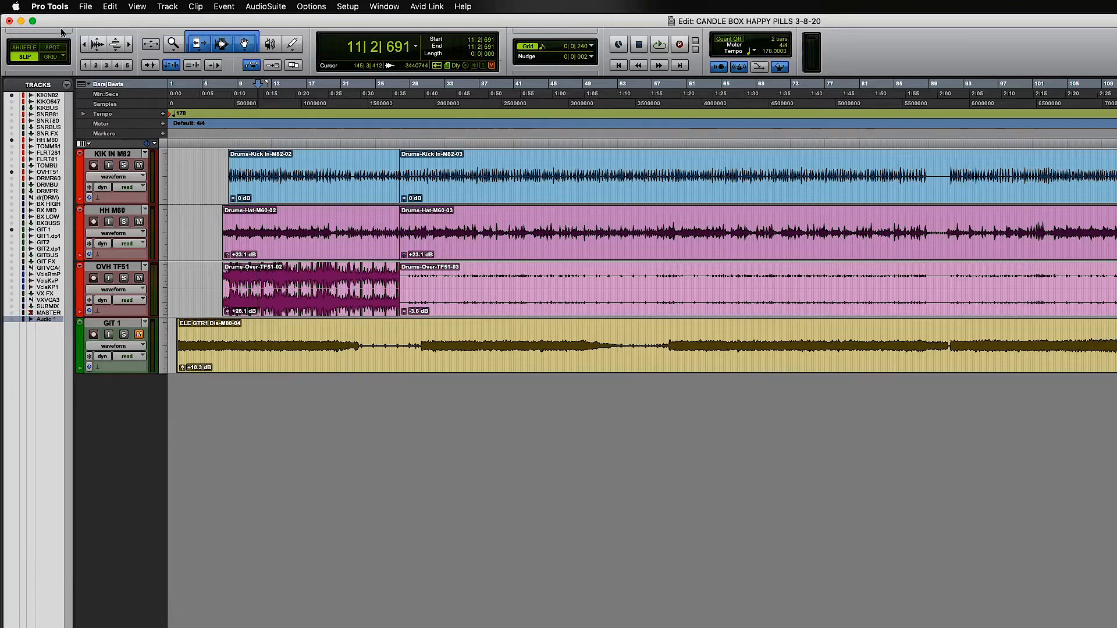
- Play the session in the Edit window and lower the clip gain of Drums-Over-TF51-02 to +9.5 dB
key(super+equal)
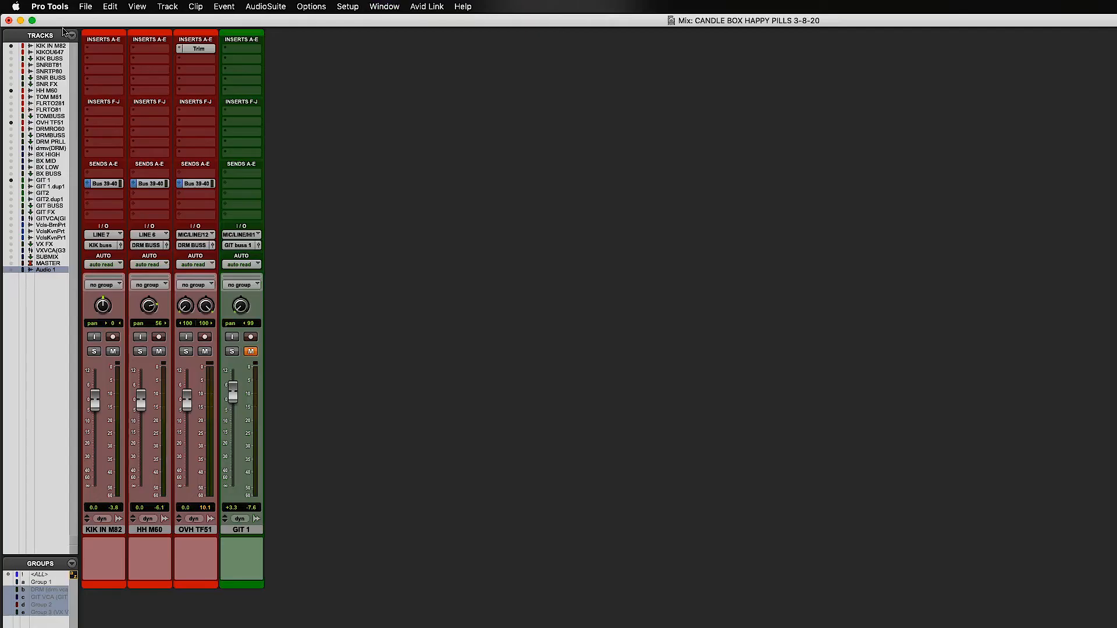
key(super+equal)
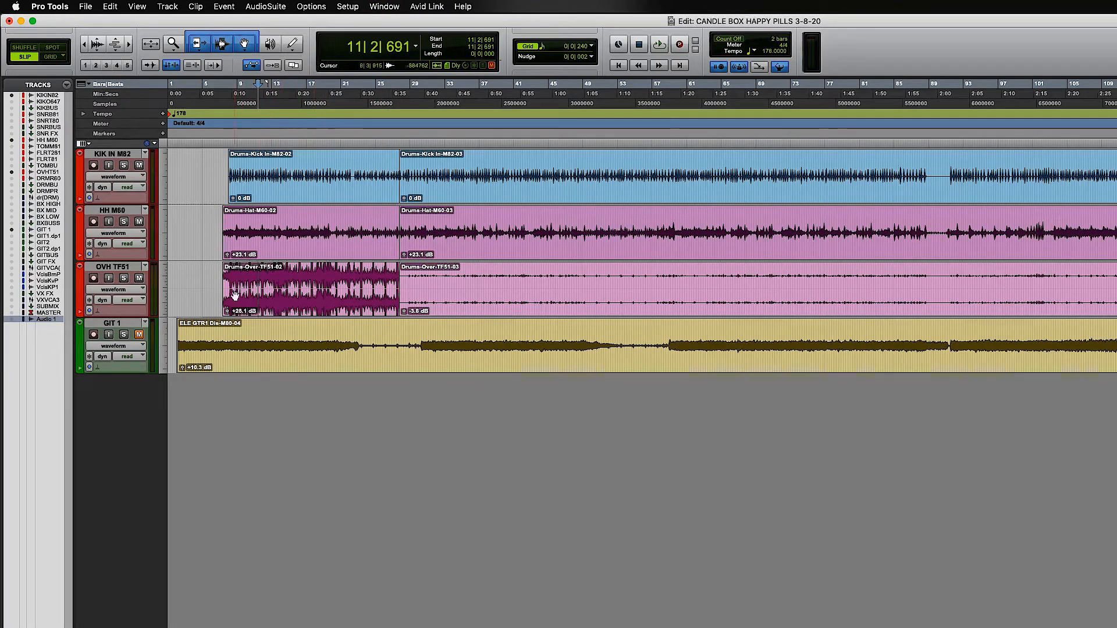
key(space)
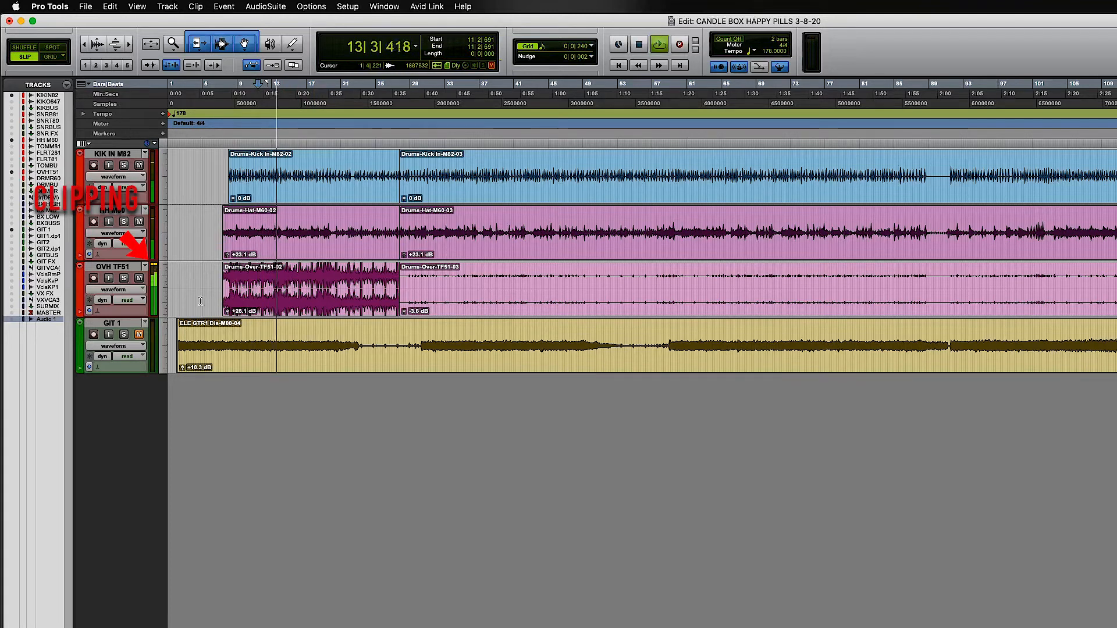
click(227, 311)
drag(228, 314, 227, 326)
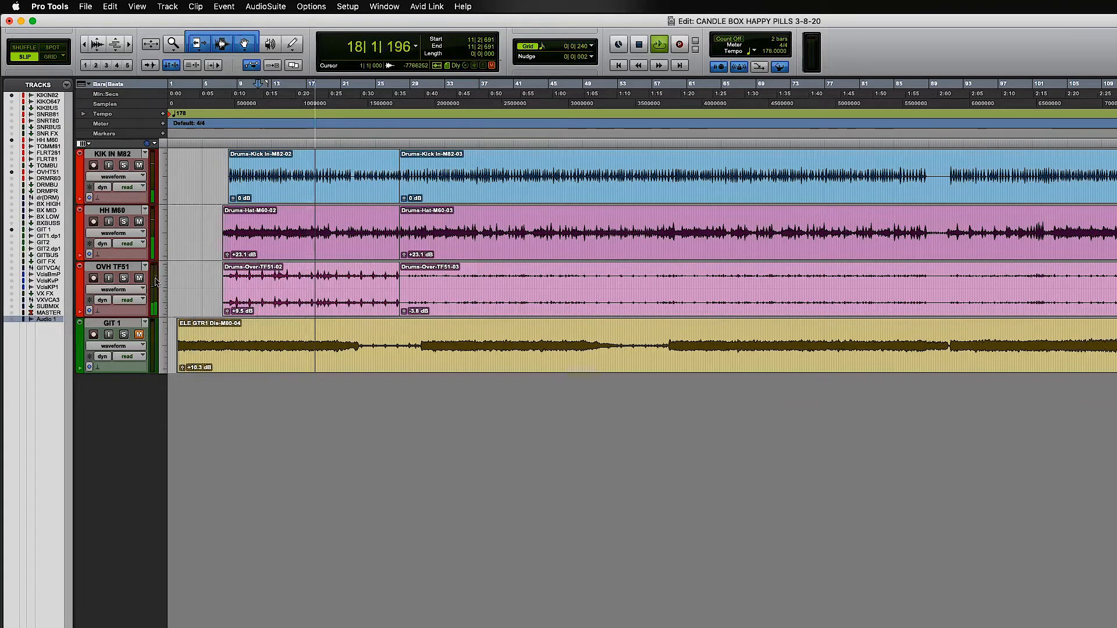
- Examine the clip display options, including Clip Gain Info
click(136, 7)
mouse_move(143, 85)
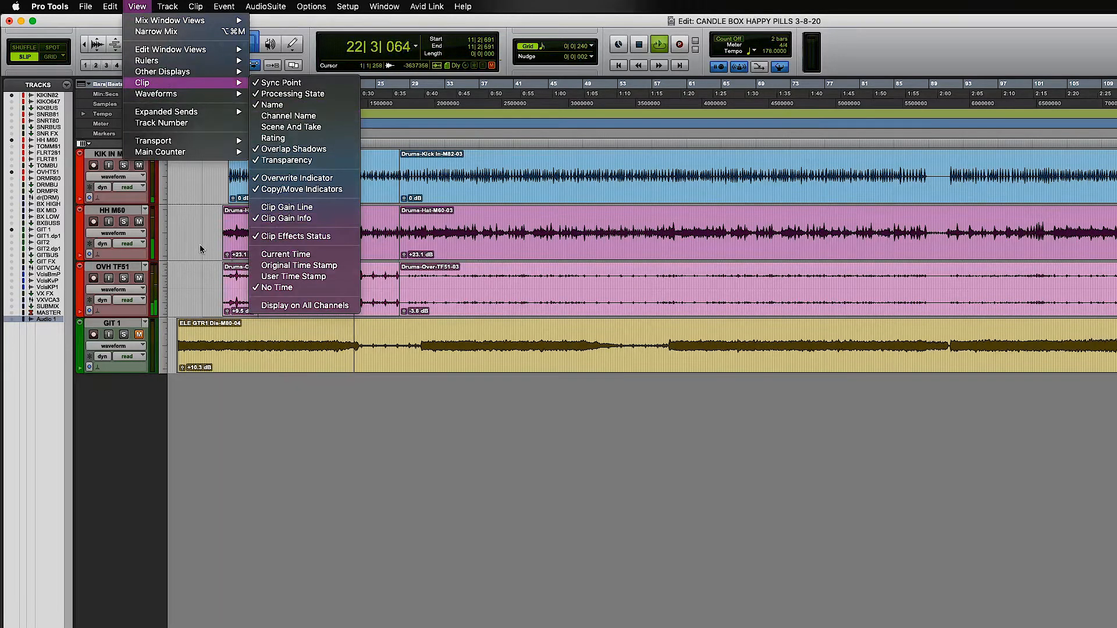
click(200, 247)
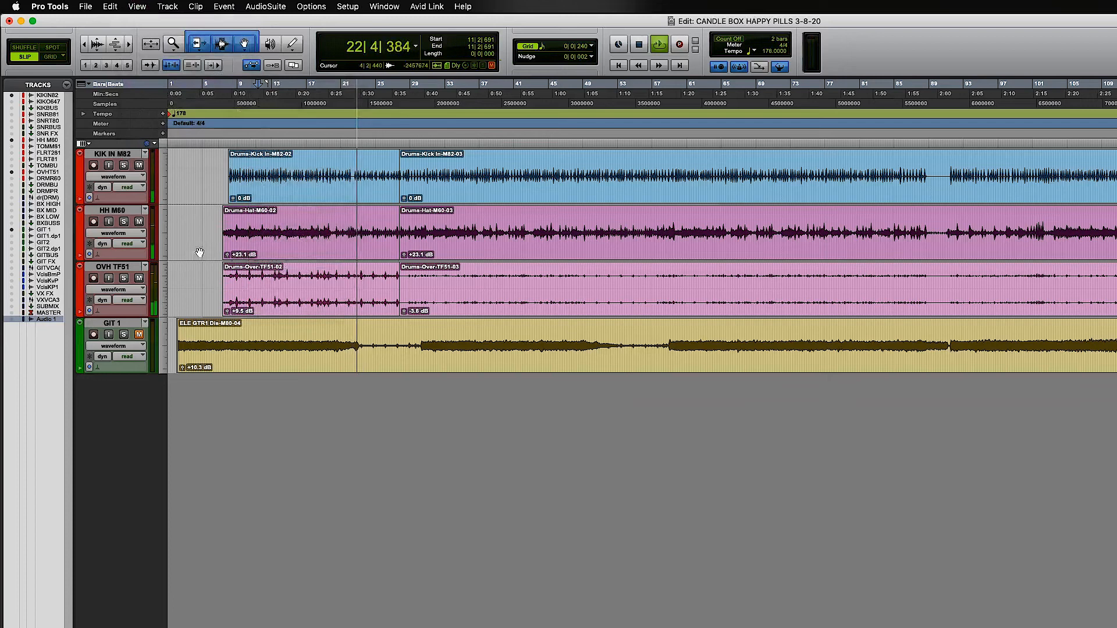
- Lower the clip gain of Drums-Over-TF51-02 to +4.4 dB, check the track's level in the Mix window and stop playback
click(227, 312)
drag(229, 315, 230, 312)
key(super+equal)
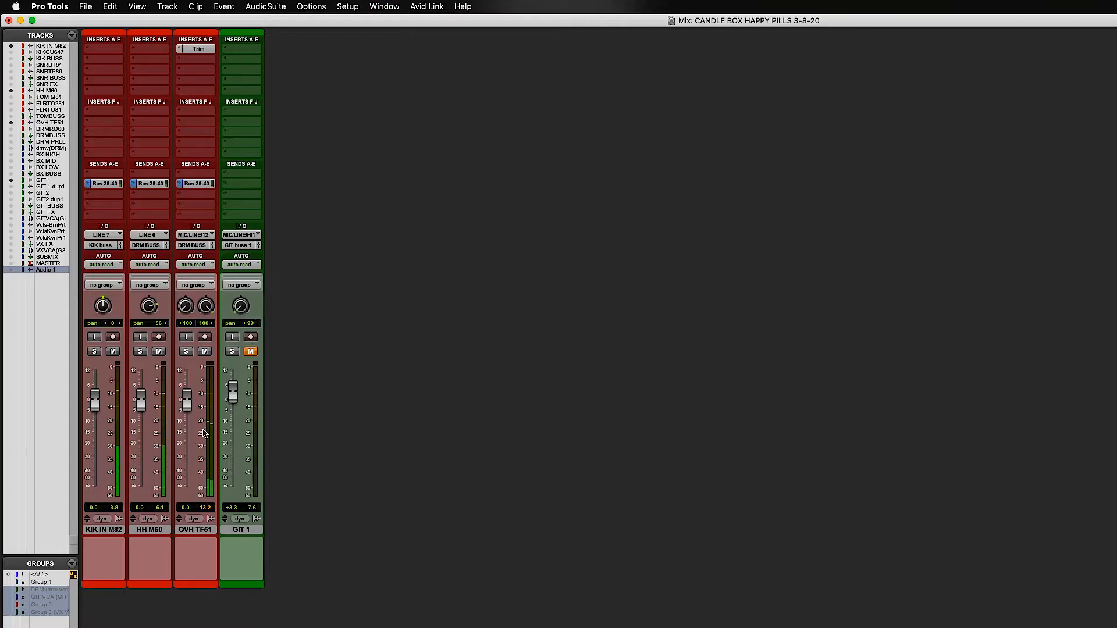
key(super+equal)
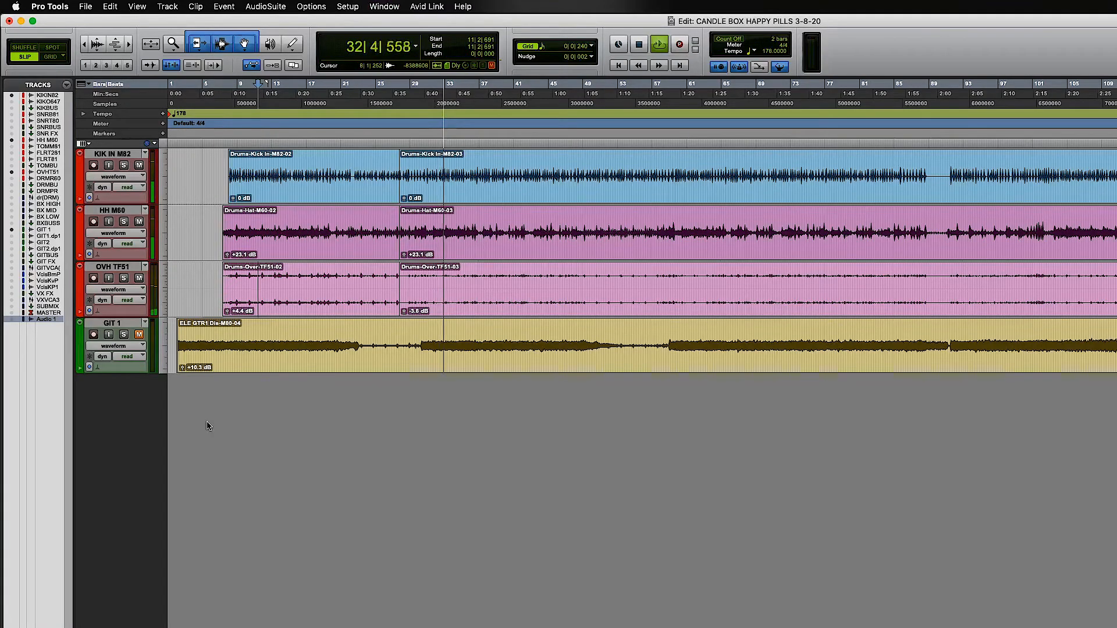
key(space)
- Select the first clip on the OVH TF51, HH M60 and KIK IN M82 tracks in turn
click(350, 315)
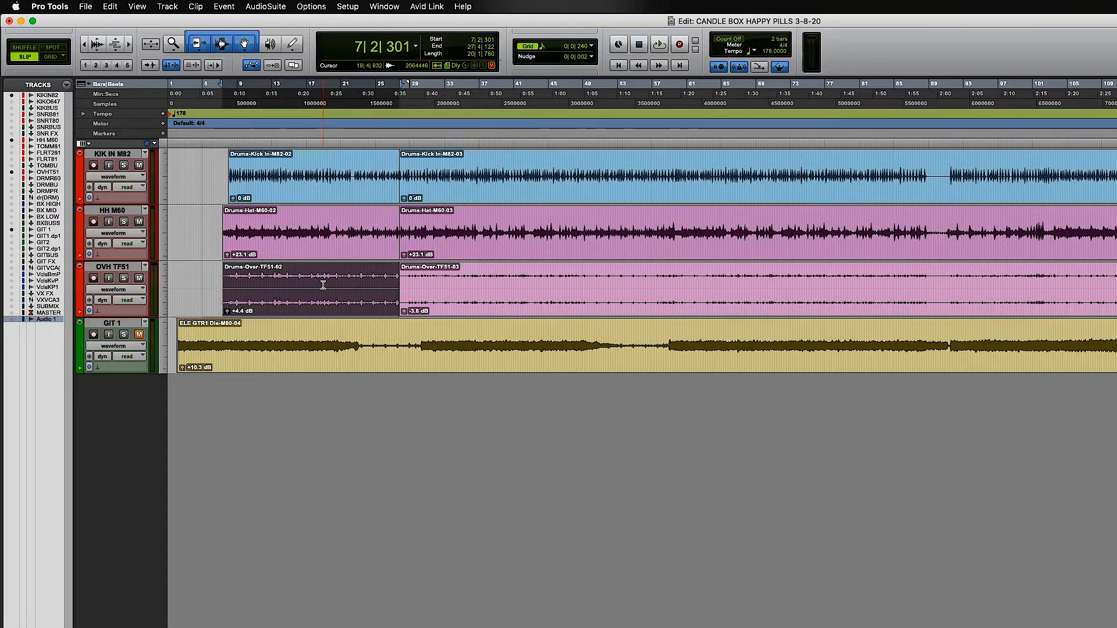
click(329, 234)
click(336, 166)
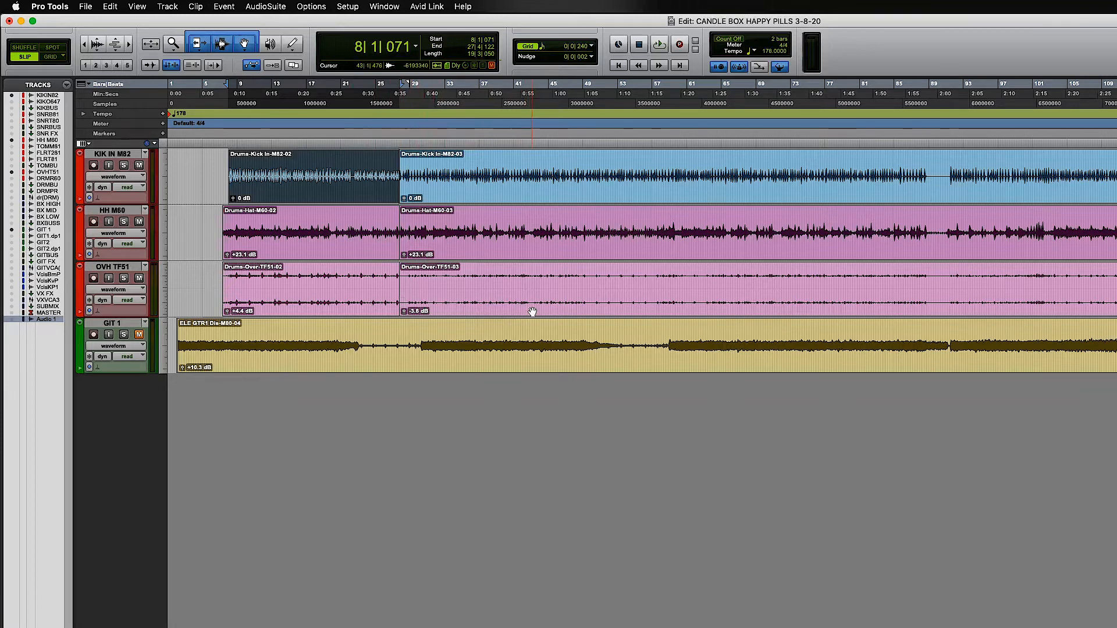
- Separate the Drums-Over-TF51-03 clip at 50|1|727, near bar 86 and at 114|4|147
click(593, 278)
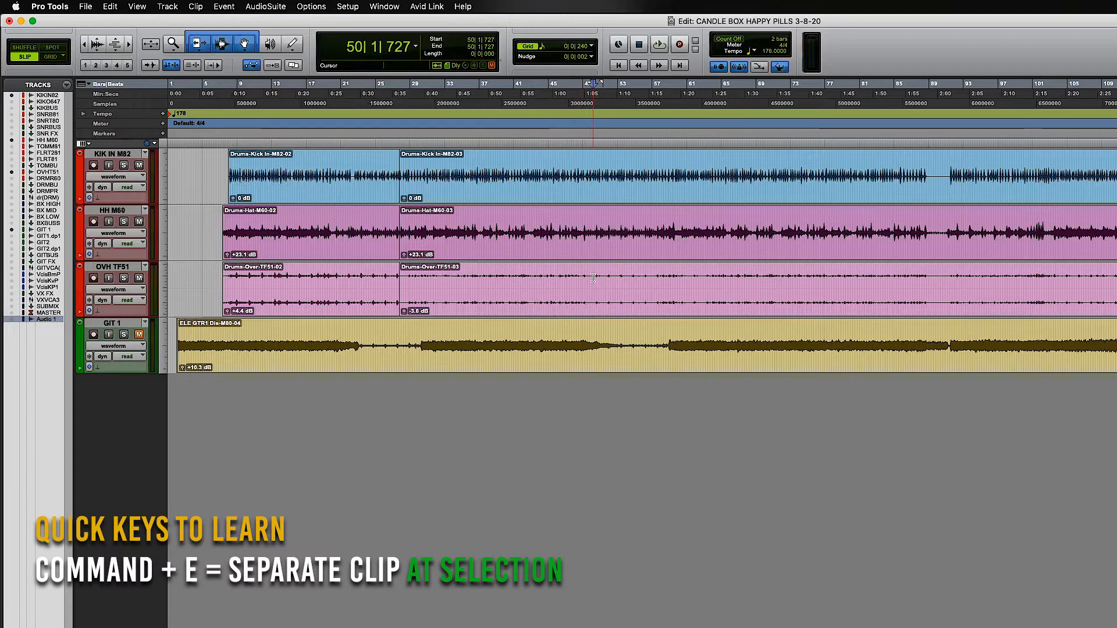
key(super+e)
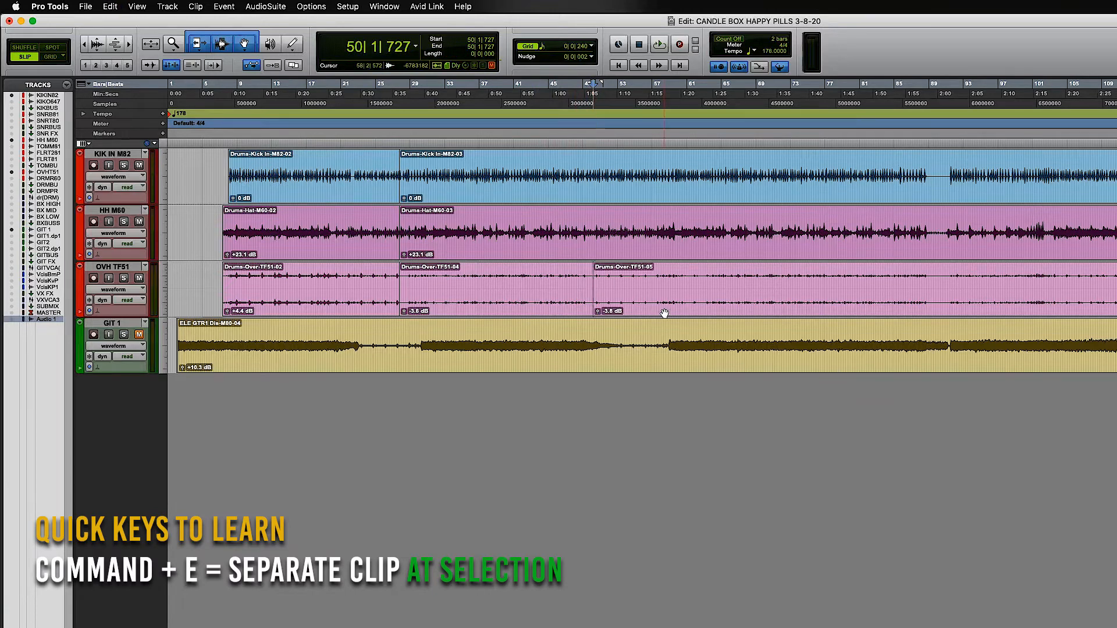
click(903, 282)
key(super+e)
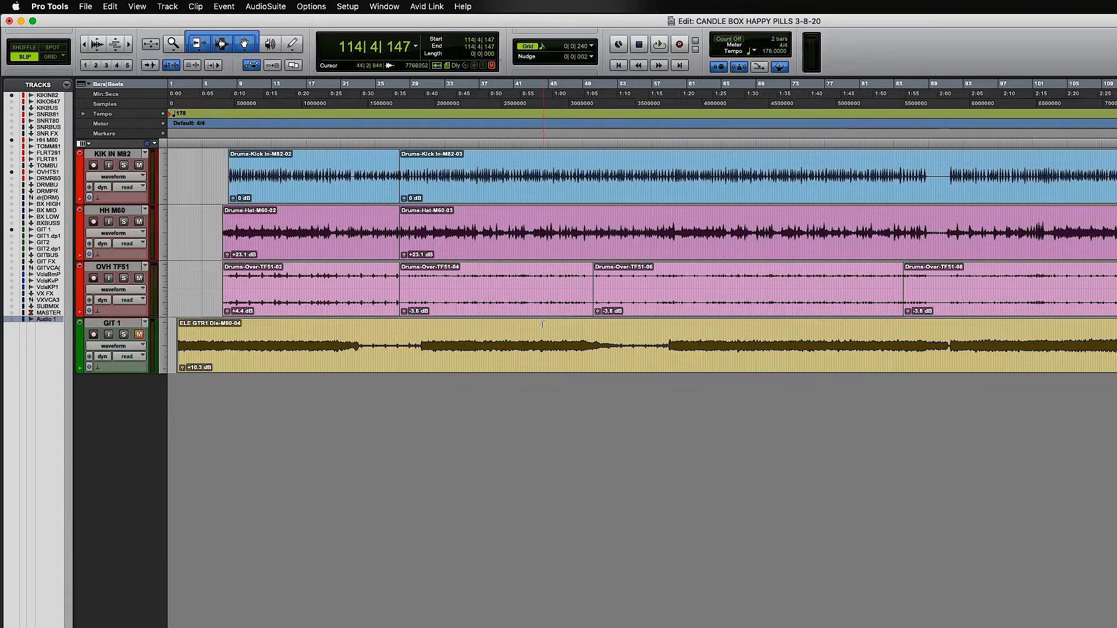
- Lower the clip gain of Drums-Over-TF51-04 to -9.4 dB, Drums-Over-TF51-06 to -8.5 dB and Drums-Over-TF51-08 to -7.5 dB
drag(405, 312, 405, 334)
drag(597, 312, 598, 330)
drag(910, 313, 911, 328)
- Select all the clips on the OVH TF51 track and consolidate them into one clip
triple_click(1082, 282)
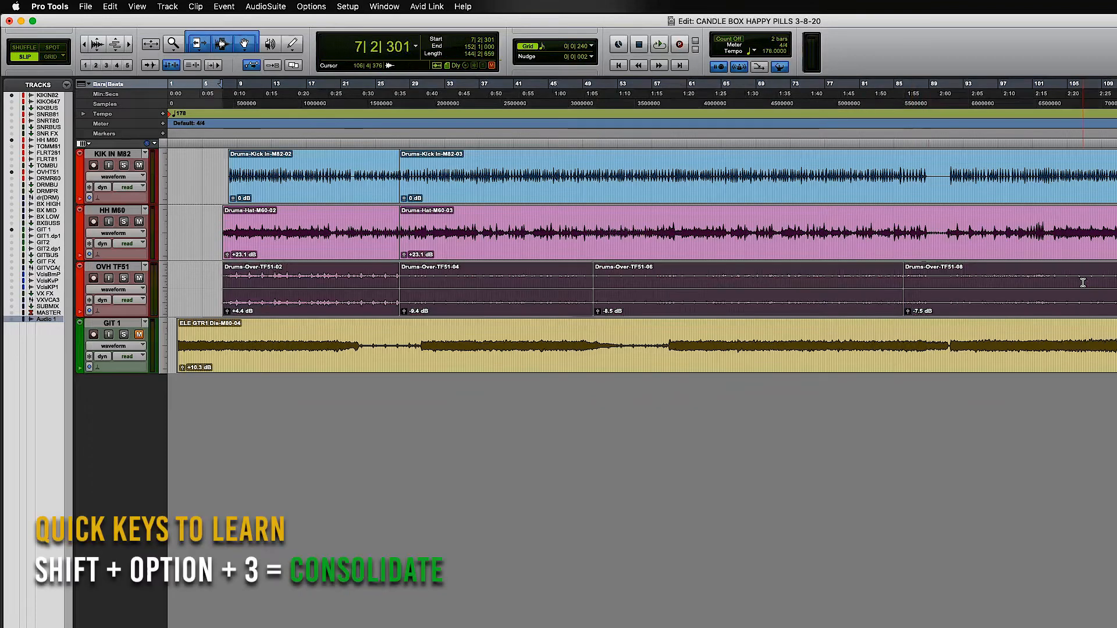
key(shift+alt+3)
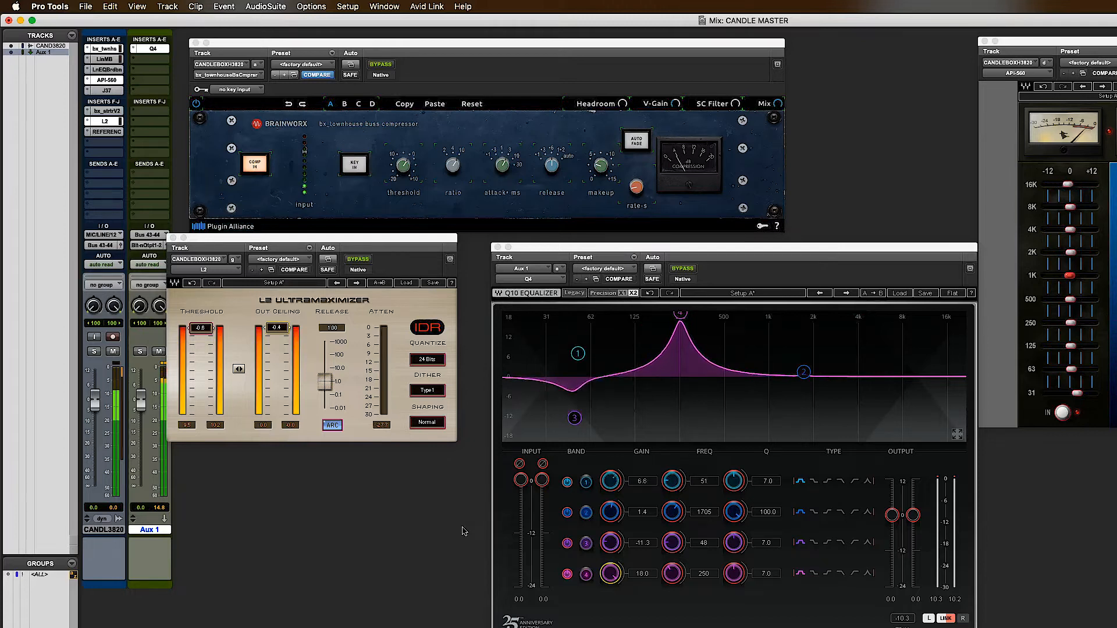
- Move the API-560 plug-in window further into view in the CANDLE MASTER session
drag(1116, 42, 1037, 43)
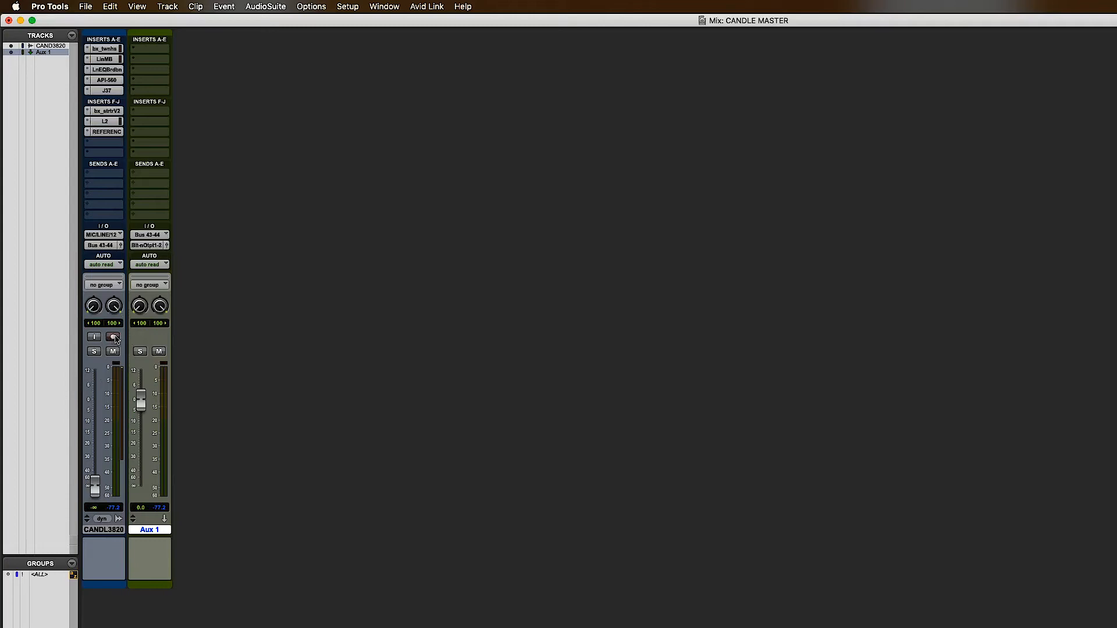
- Set the CANDL3820 track's automation mode to latch and start writing volume automation with its fader
click(112, 266)
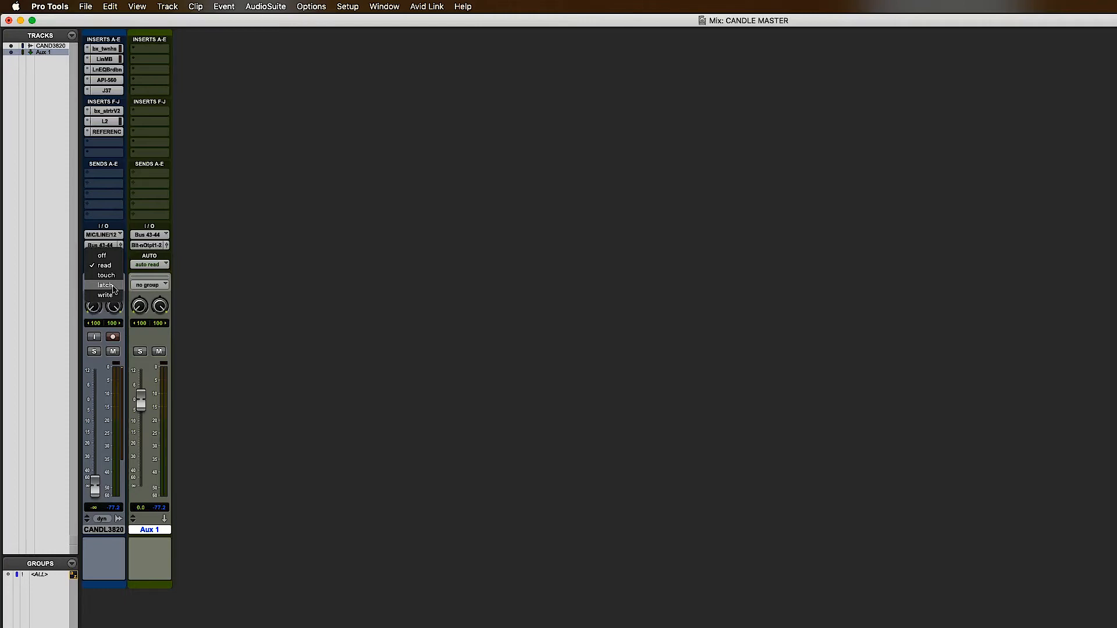
click(105, 285)
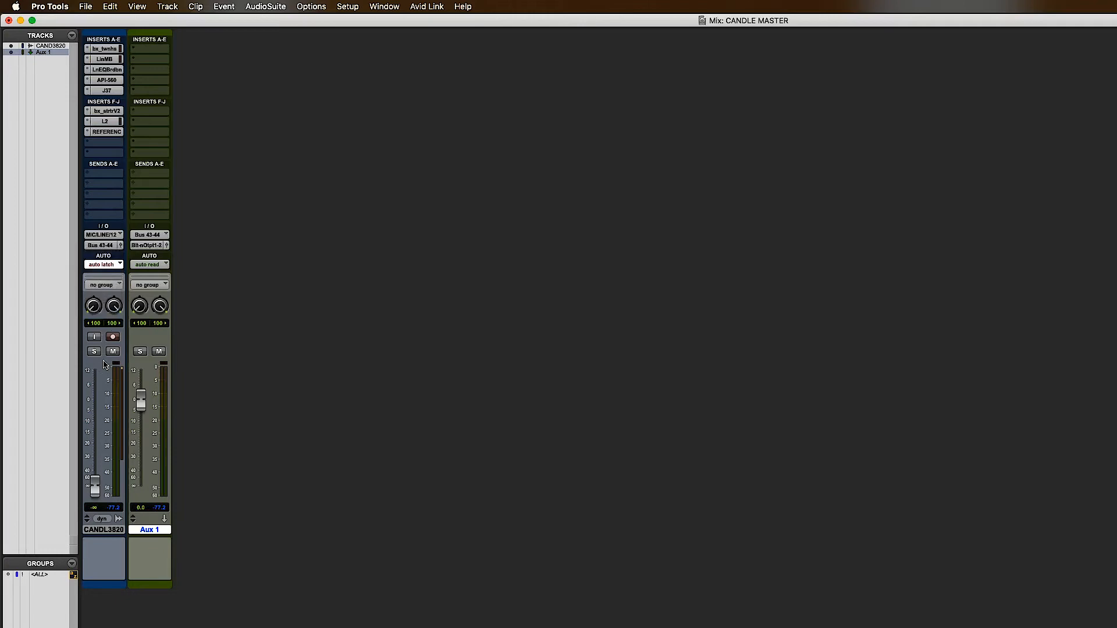
click(96, 490)
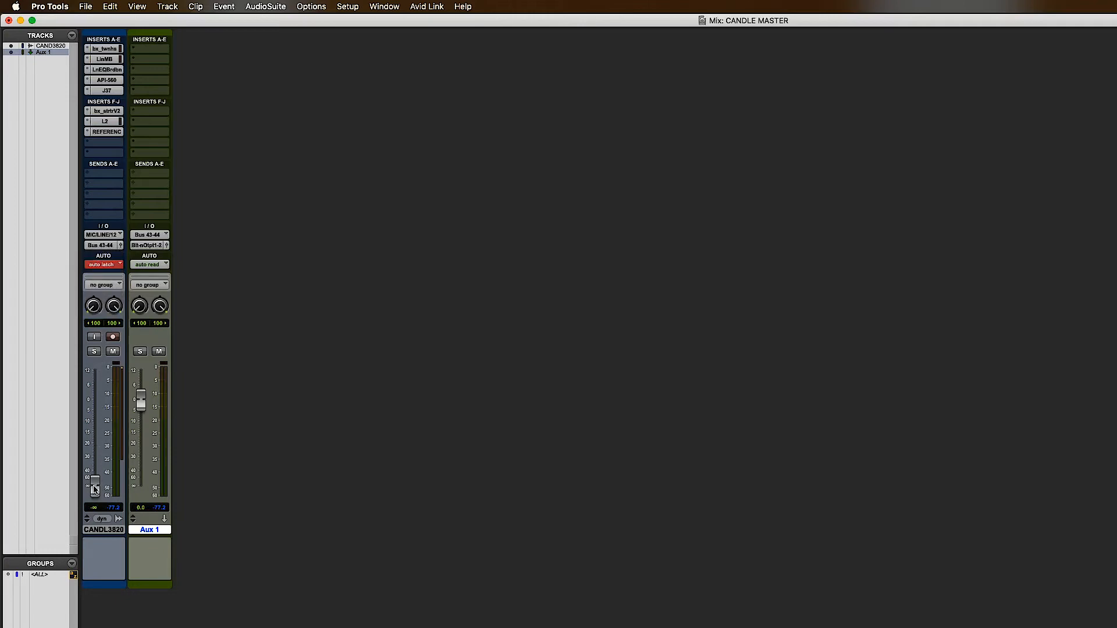